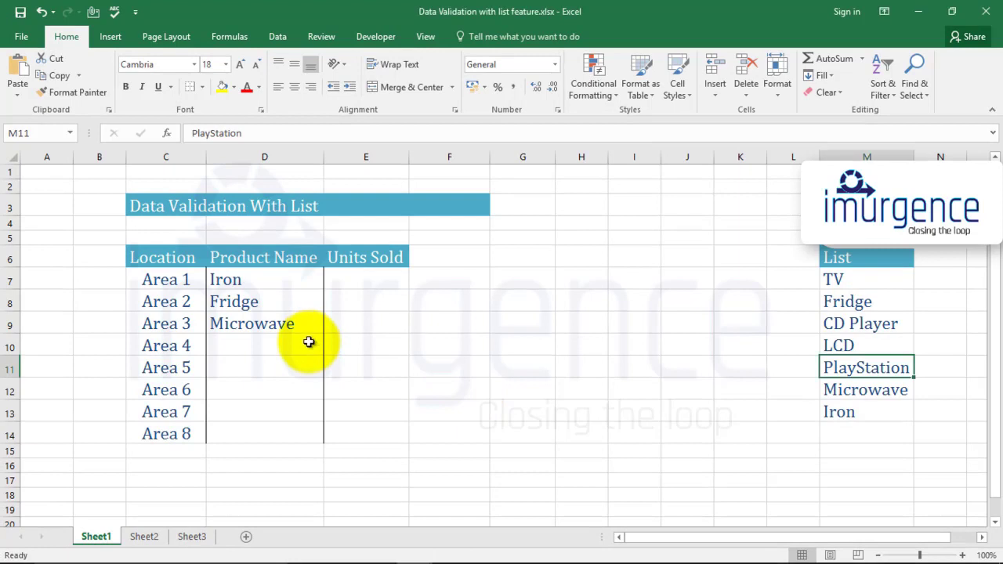
- Pick PlayStation from the dropdown list for Area 4's product name
click(307, 346)
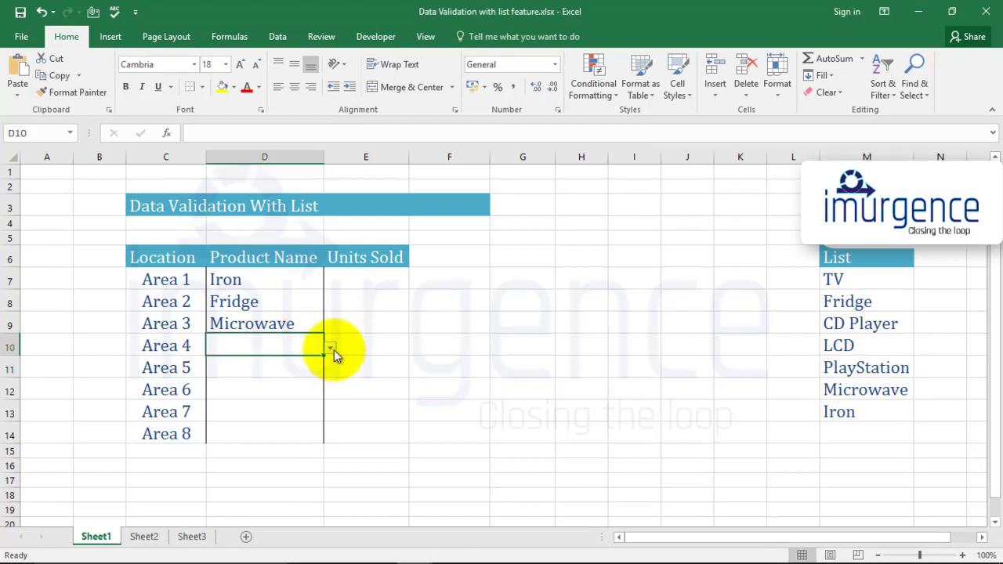
click(332, 348)
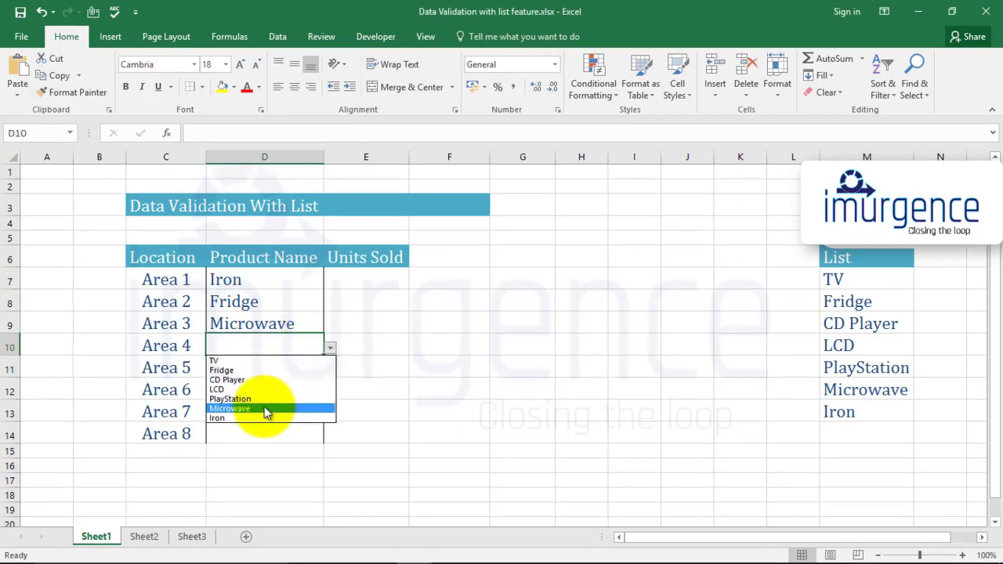
click(258, 398)
click(302, 363)
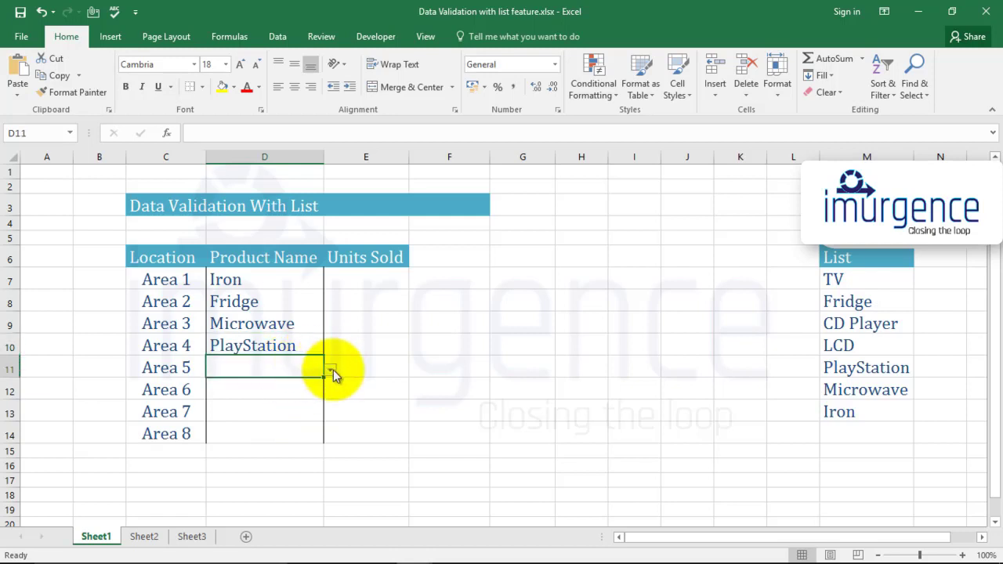
- Pick LCD from the dropdown list for Area 5's product name
click(330, 370)
click(274, 409)
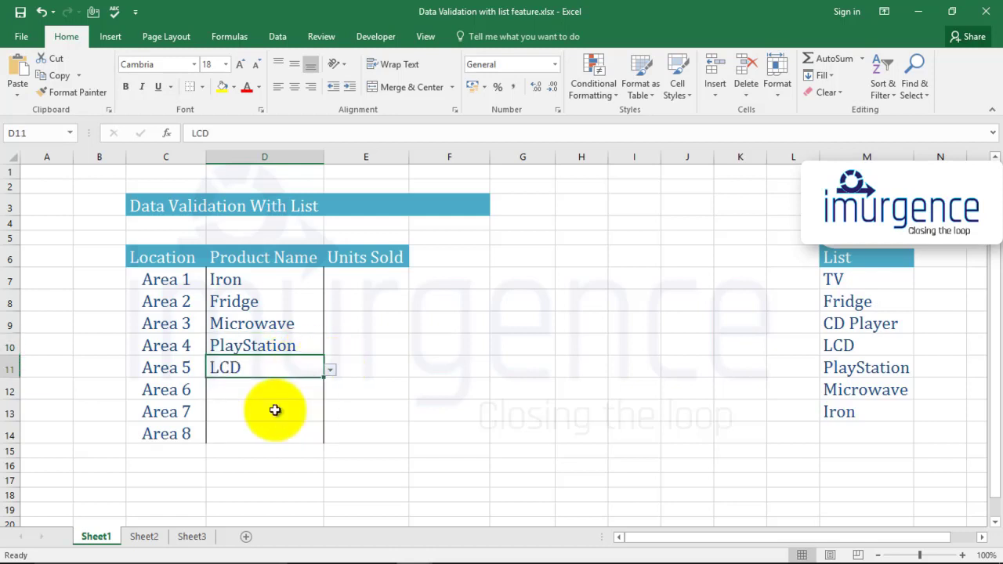
click(275, 410)
click(277, 394)
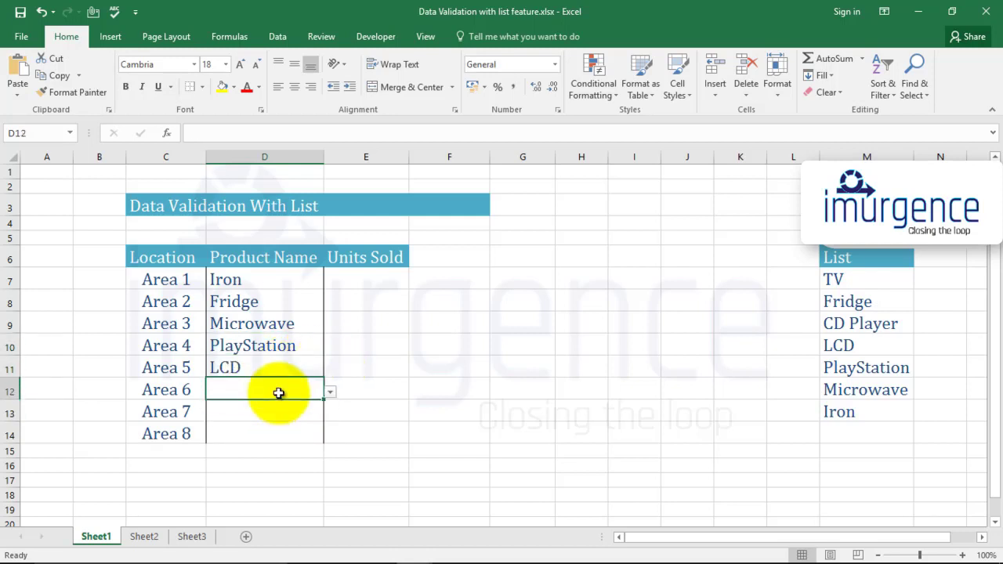
- Try to enter Aplle as Area 6's product name, then dismiss the entry
text(Aplle)
key(Return)
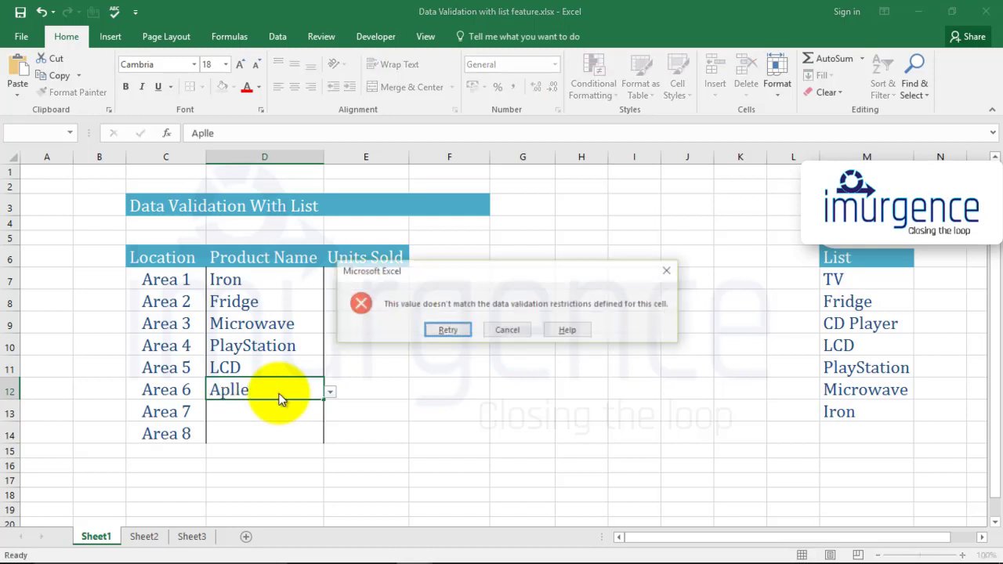
key(Escape)
- Try to enter apple as Area 6's product name, retry, then cancel the entry
text(app)
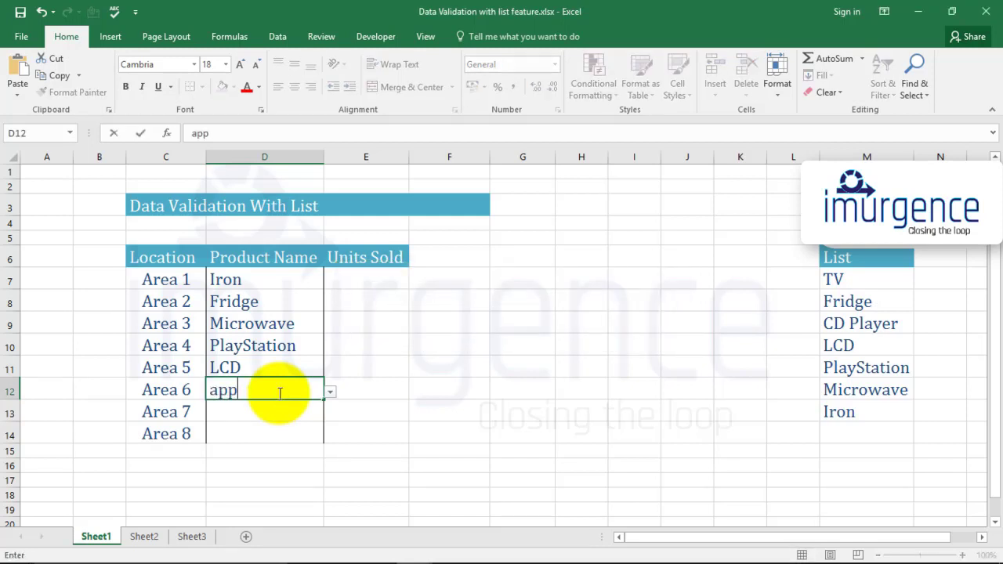
text(le)
key(Return)
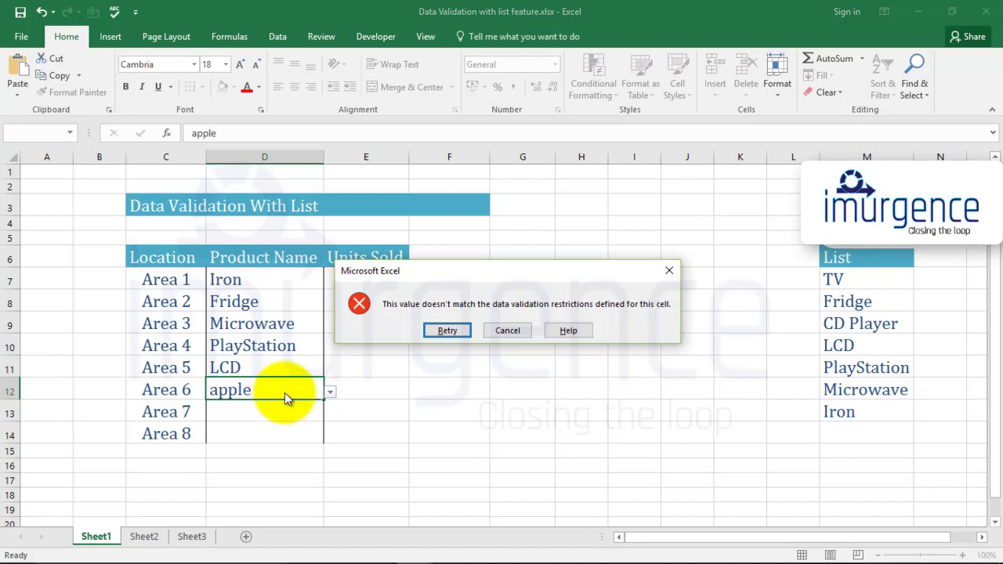
click(447, 332)
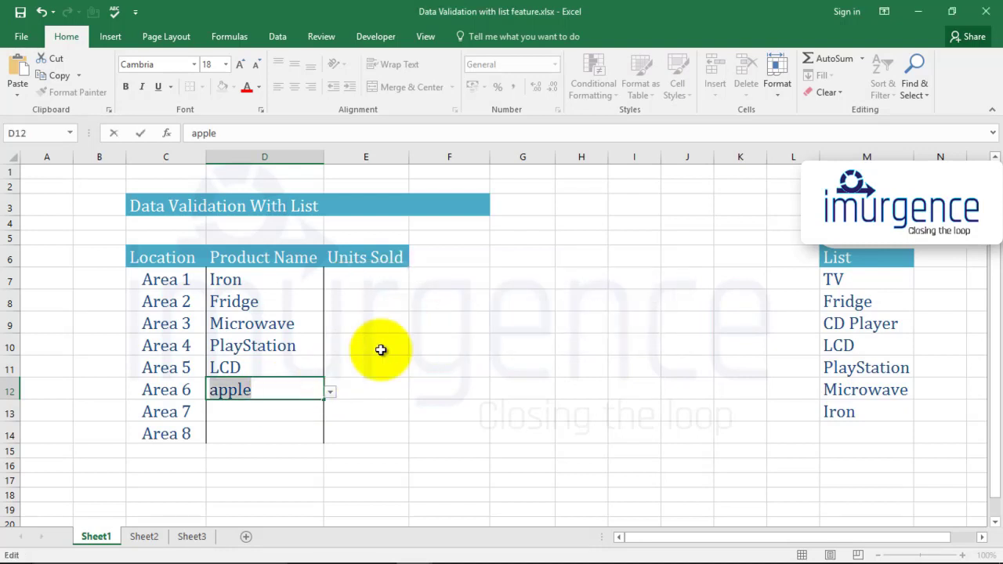
key(Return)
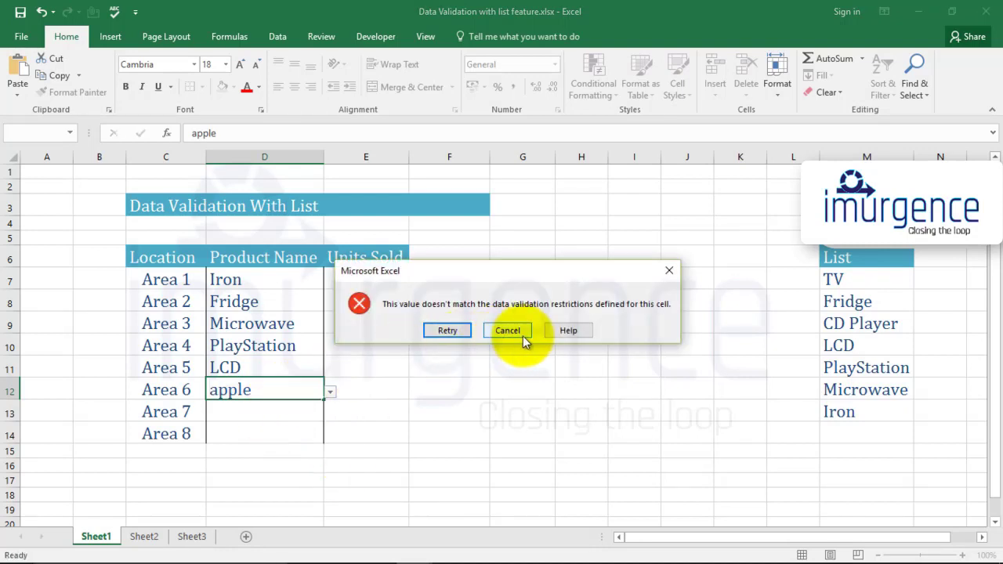
click(523, 332)
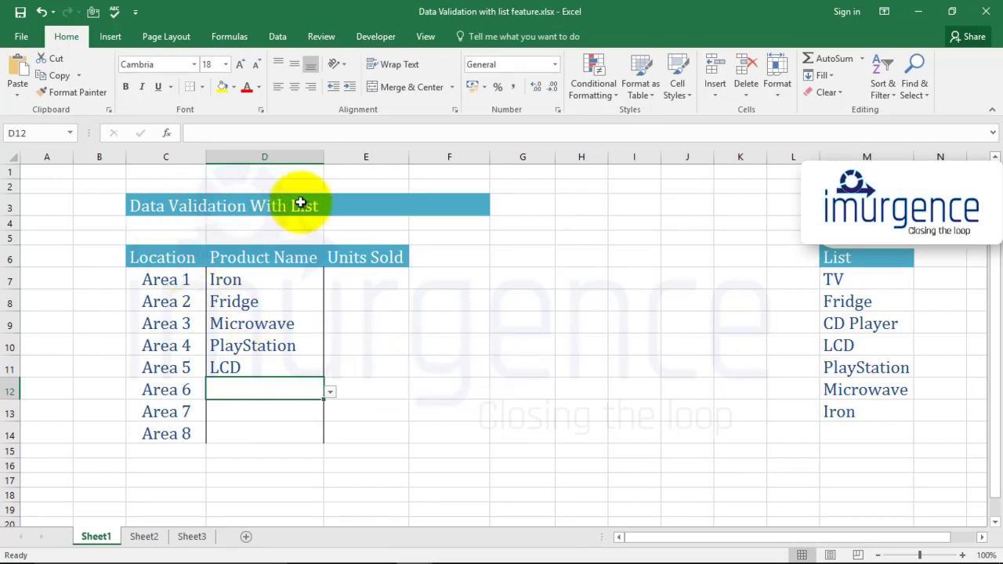
- Clear the product names from cells D7 to D12
drag(267, 280, 269, 378)
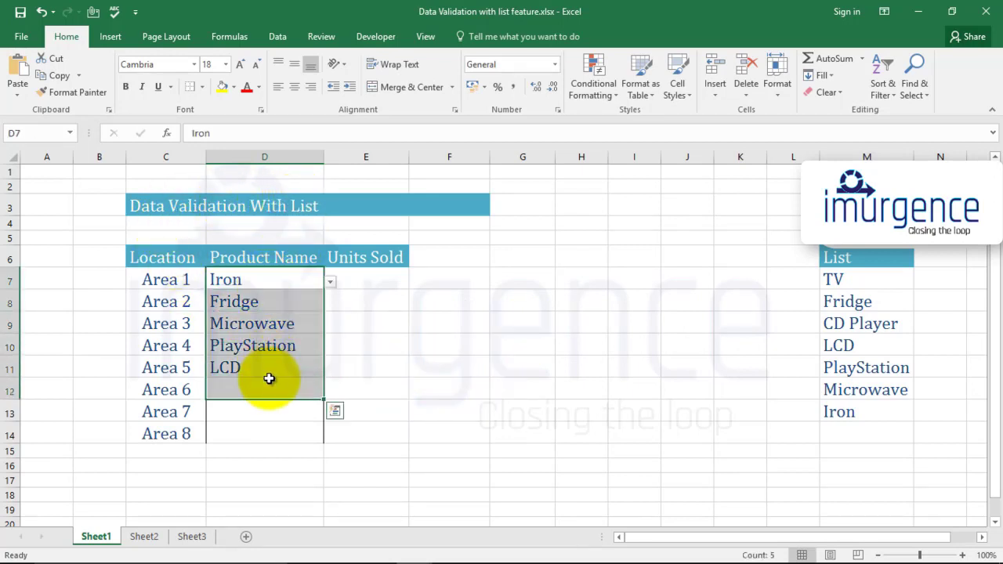
key(Delete)
click(362, 348)
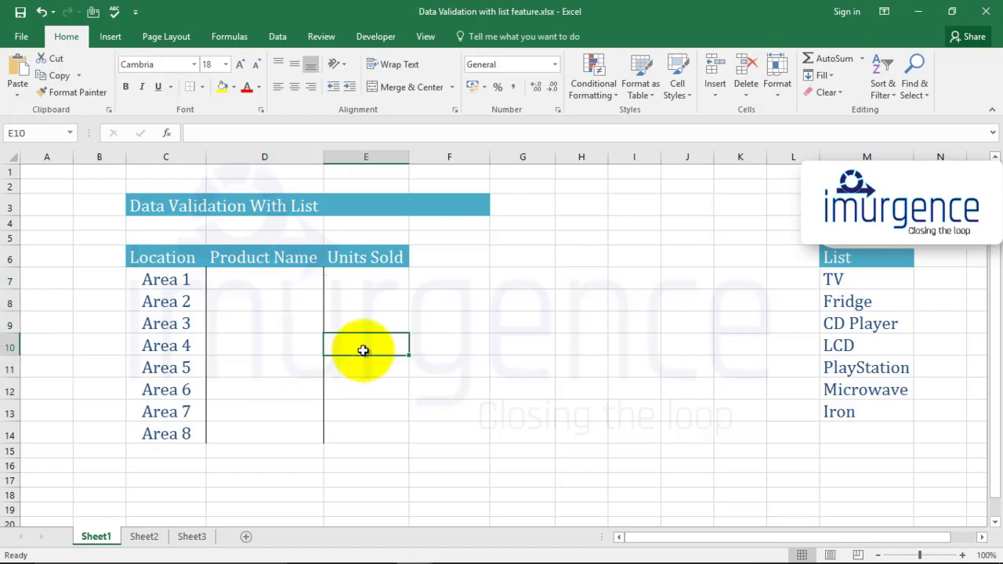
- Copy the Product Name header into cell E6 next to it
click(268, 257)
key(ctrl+c)
click(358, 257)
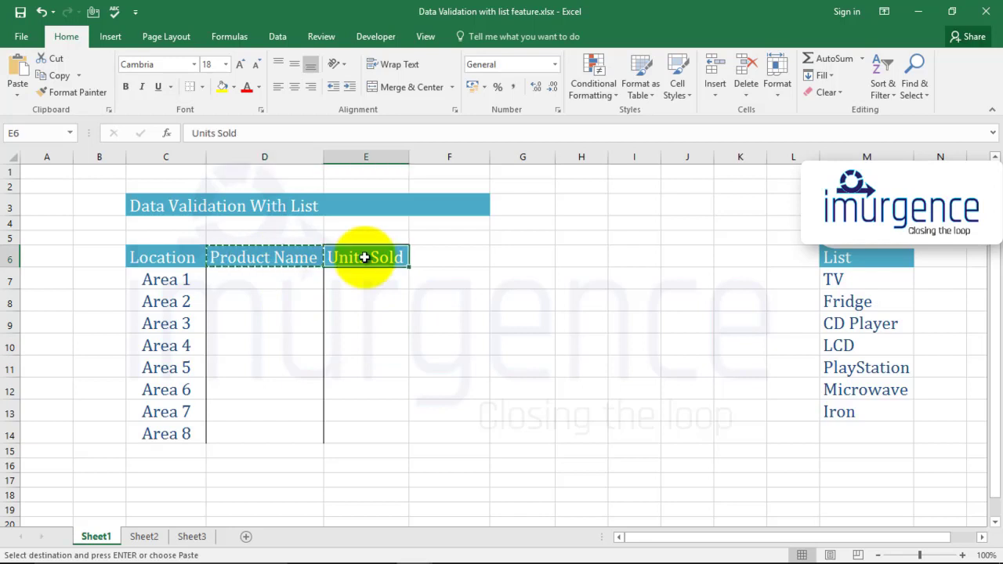
key(ctrl+v)
click(443, 324)
key(Escape)
- Pick Fridge from the dropdown list for Area 1's product name
click(318, 282)
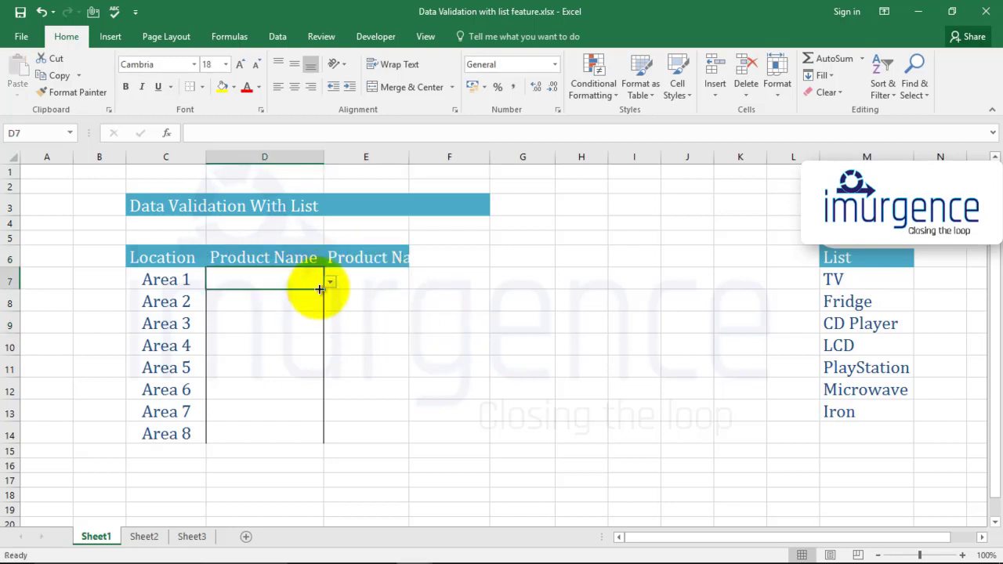
click(329, 282)
click(262, 305)
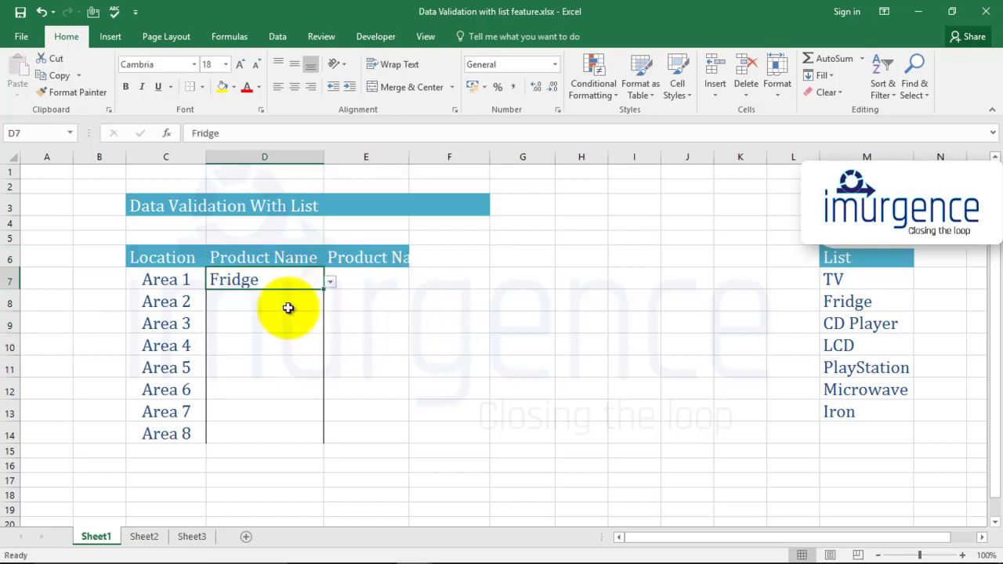
- Widen column E to fit the copied Product Name header
click(365, 301)
click(367, 281)
click(383, 298)
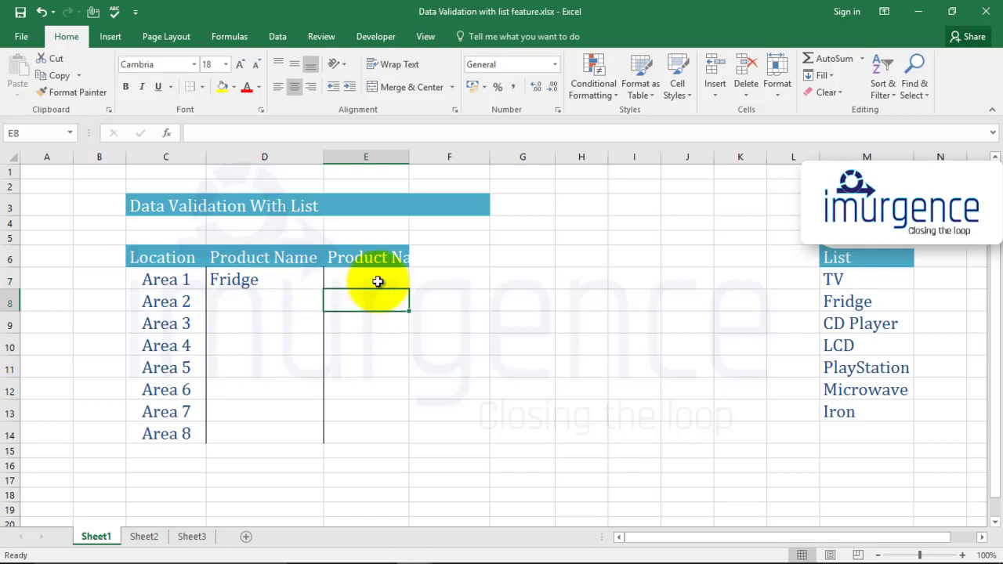
click(375, 280)
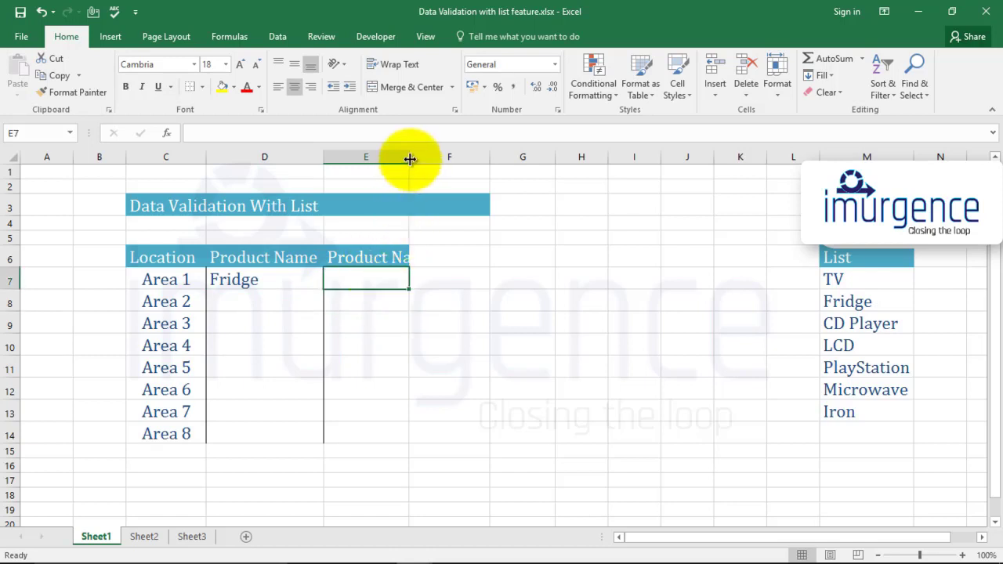
drag(408, 157, 458, 160)
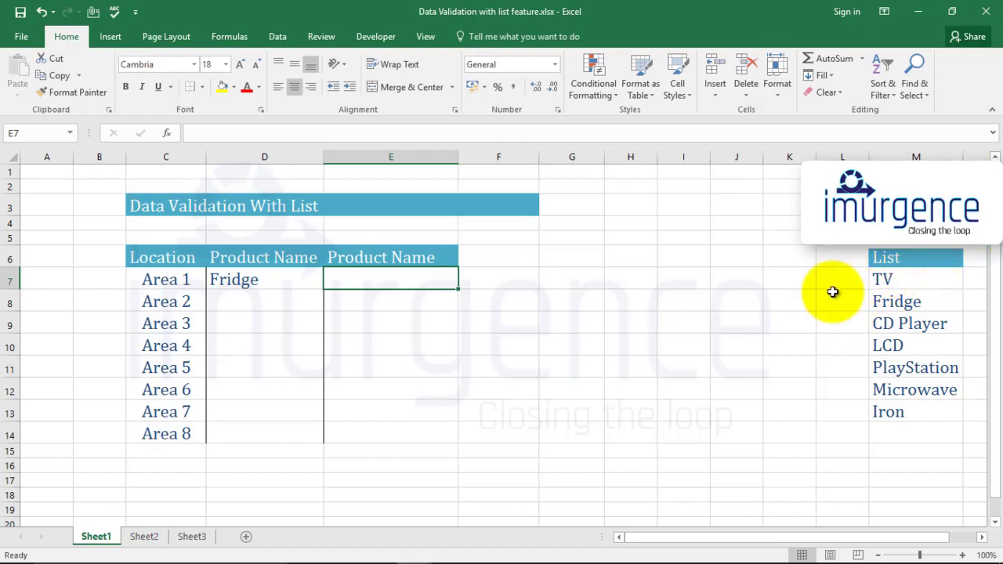
- Select the list range M6:M13 and open the Data Validation dialog
click(902, 260)
drag(902, 260, 895, 410)
click(807, 342)
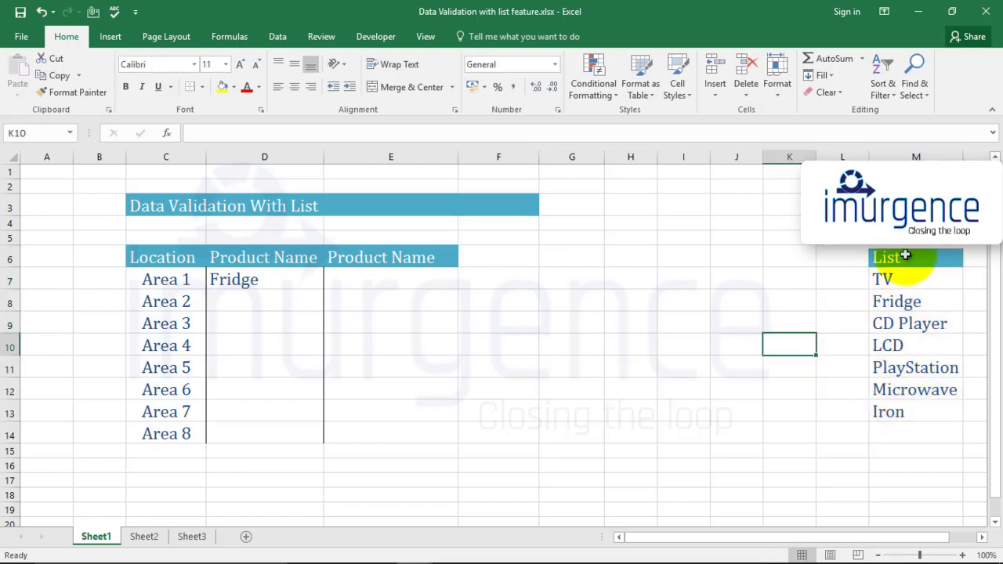
drag(885, 261, 897, 415)
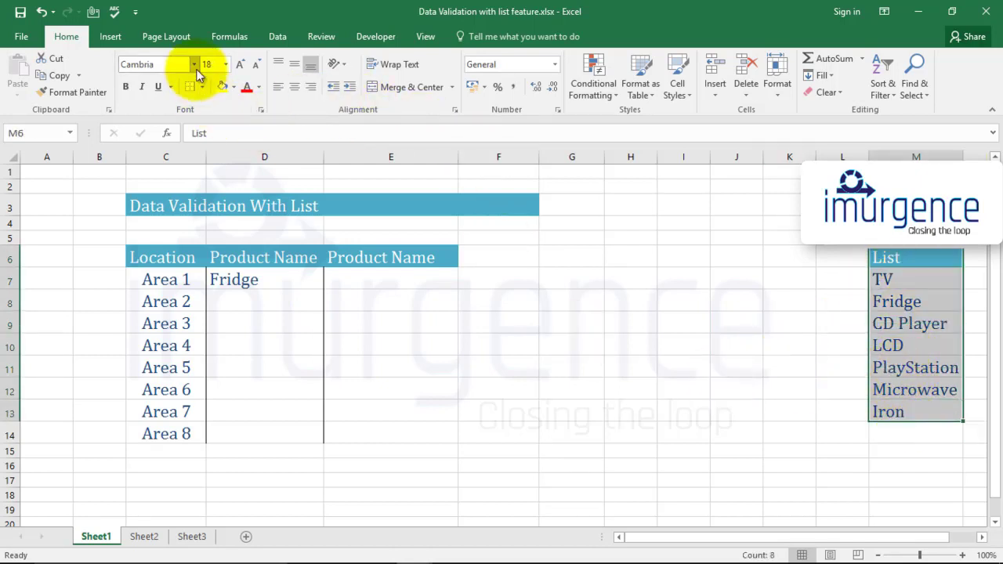
click(278, 36)
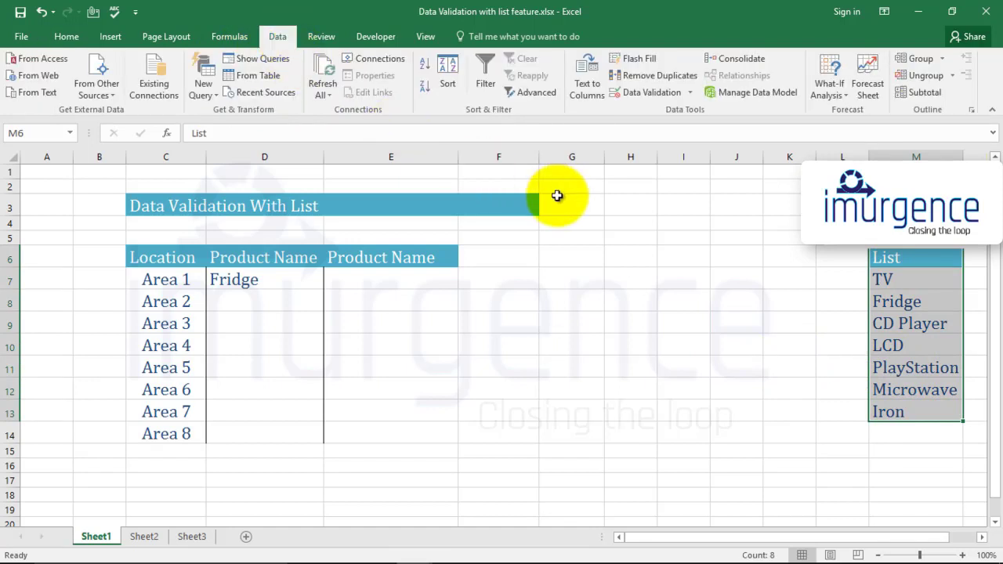
click(646, 93)
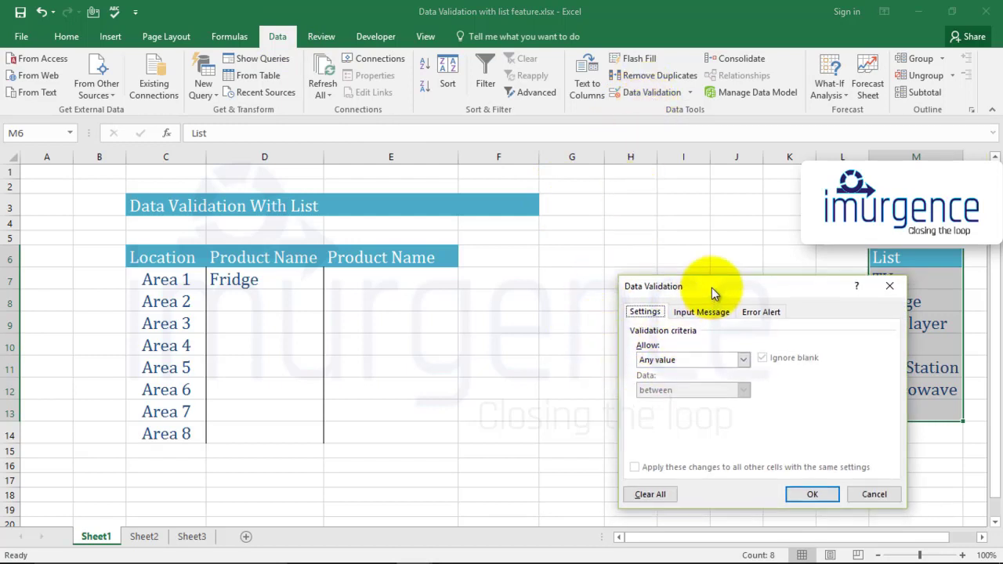
drag(711, 293, 675, 201)
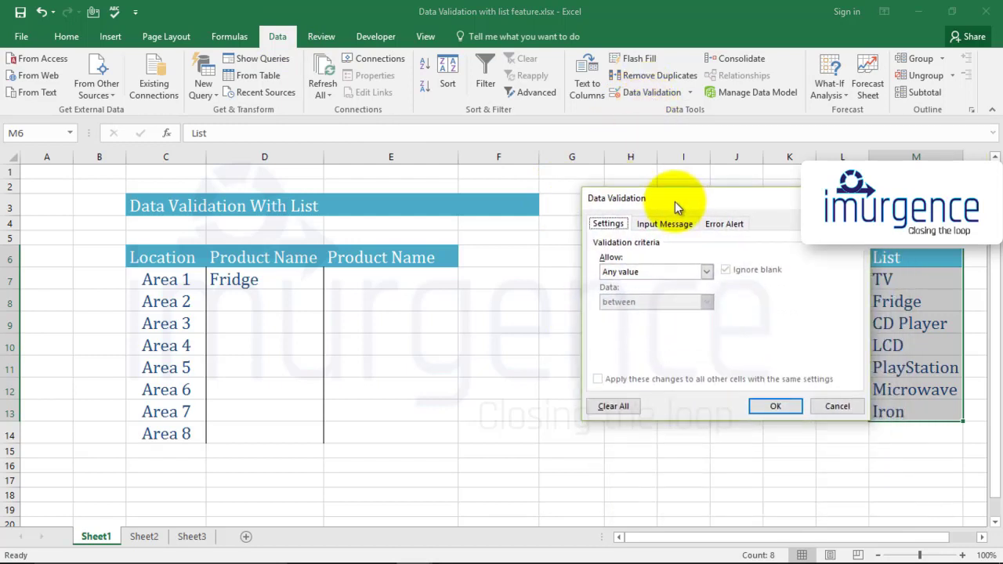
- Set validation to allow a List with source $M$7:$M$13
click(705, 271)
click(627, 314)
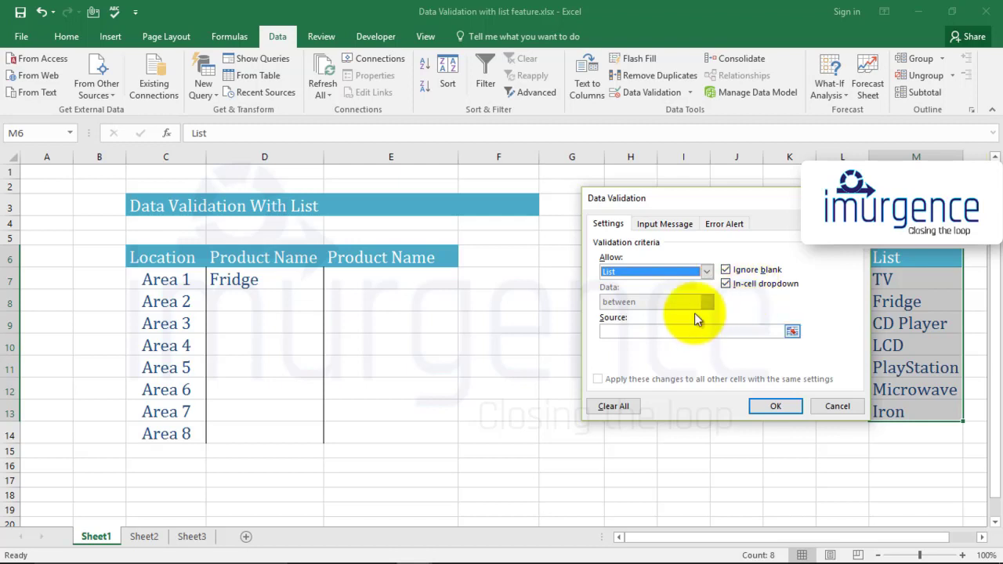
drag(736, 199, 644, 188)
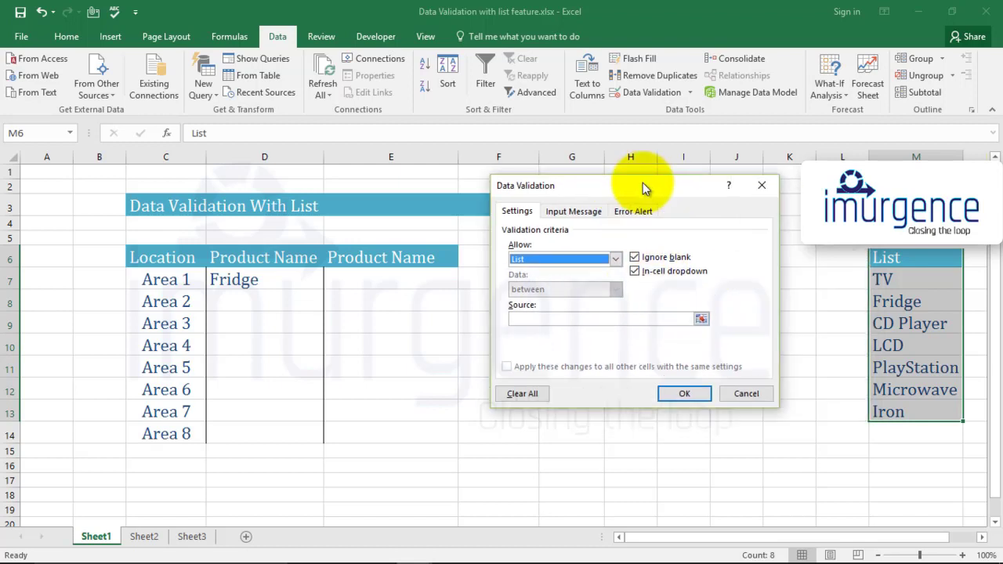
click(580, 318)
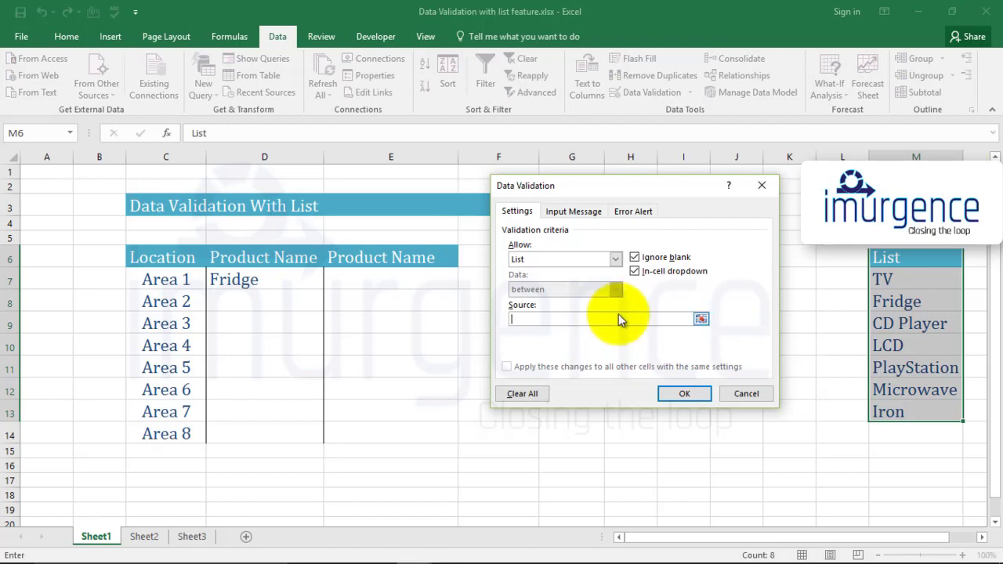
click(880, 278)
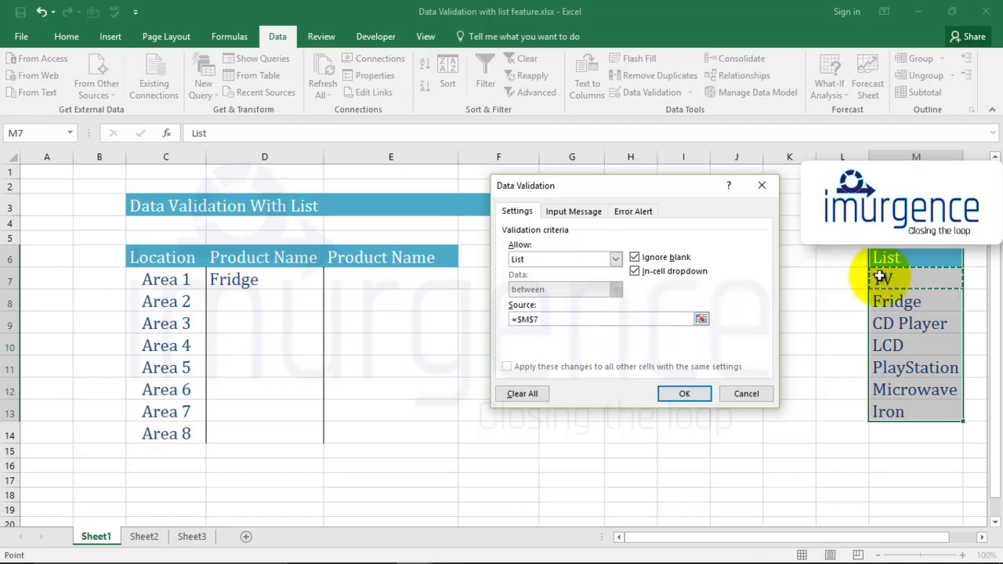
drag(889, 279, 914, 411)
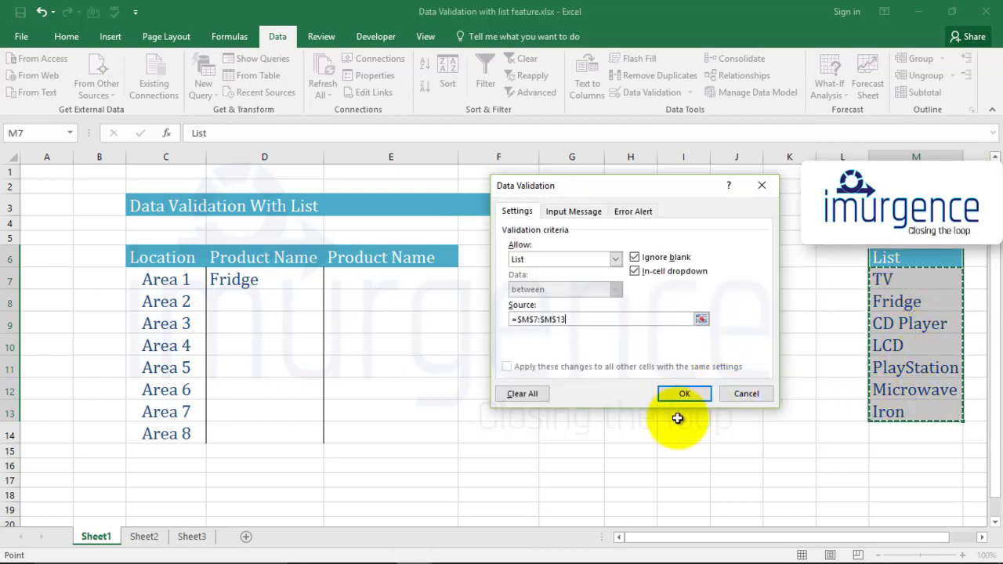
- Add an input message titled Method reading "Please use the dropdown list"
click(572, 219)
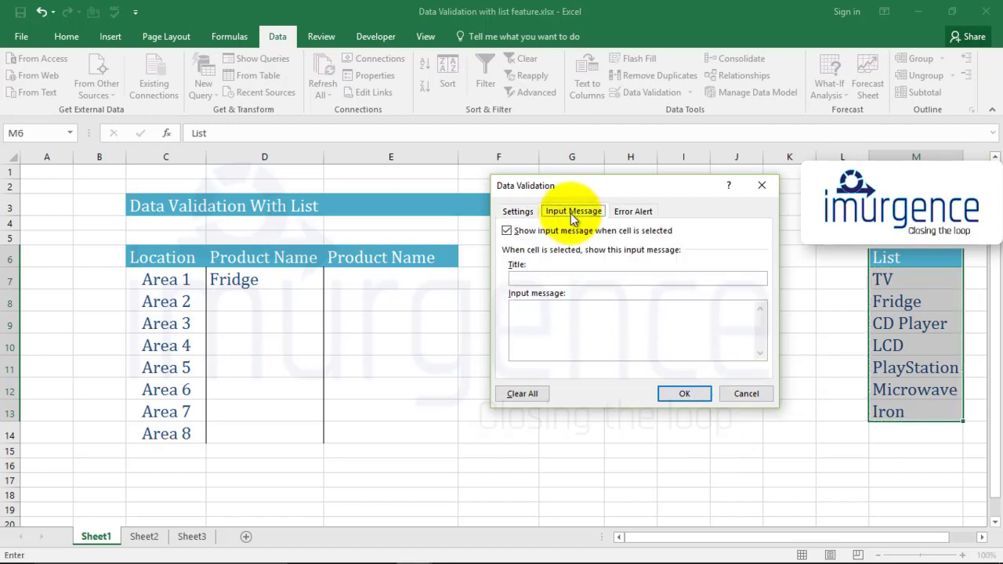
click(552, 279)
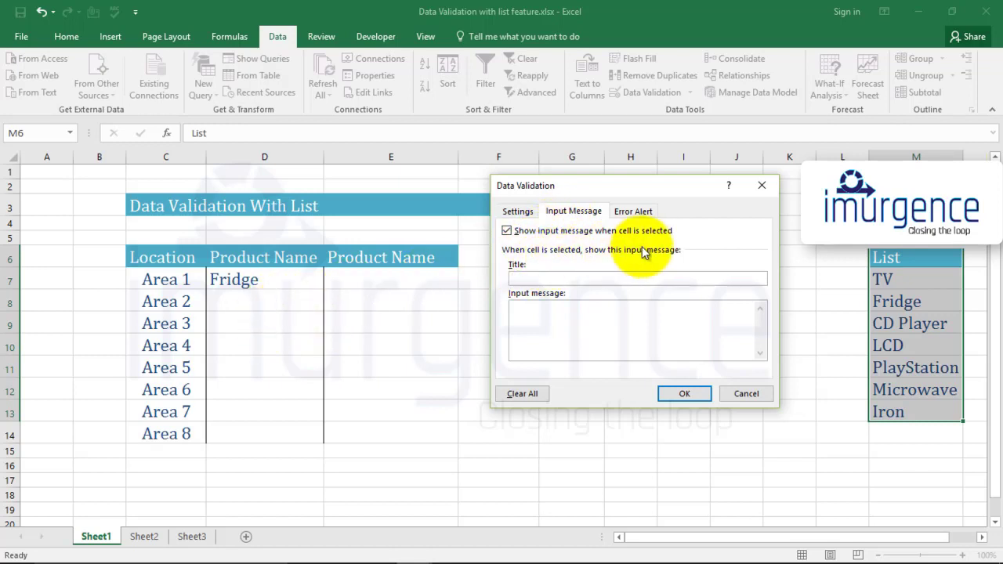
click(551, 279)
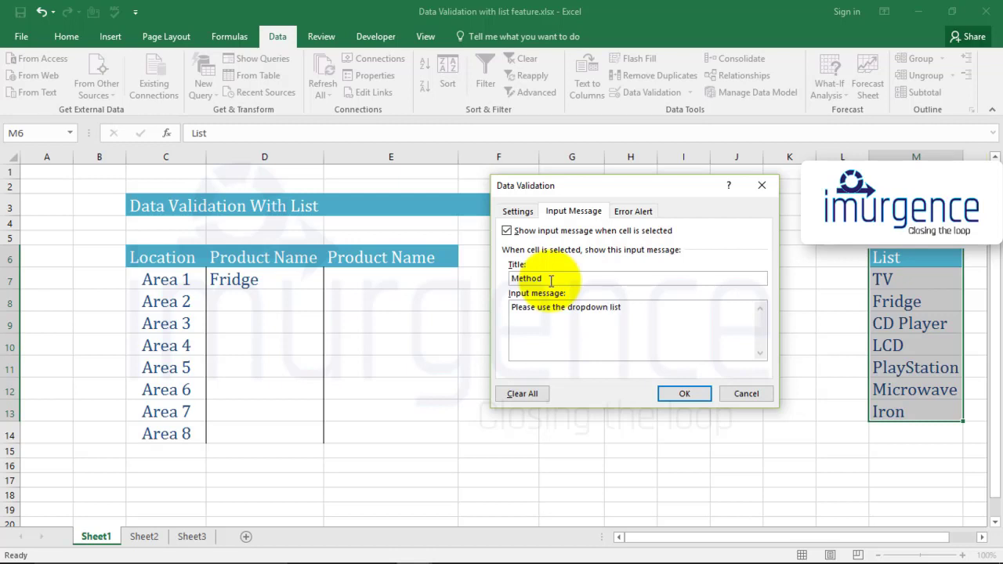
- Set the error alert style to Stop with title Stop and message "Please use the list", and apply the validation
click(628, 213)
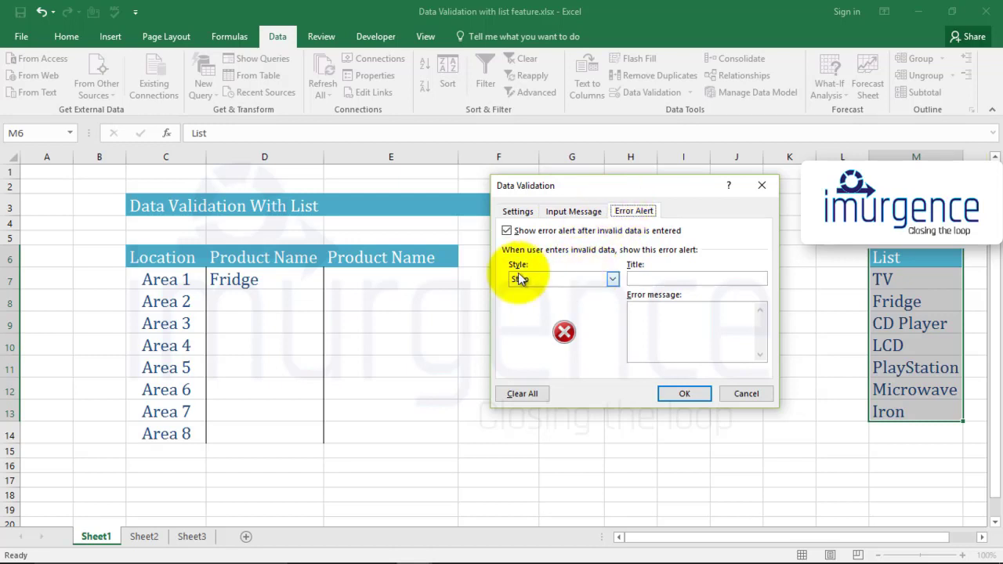
click(614, 279)
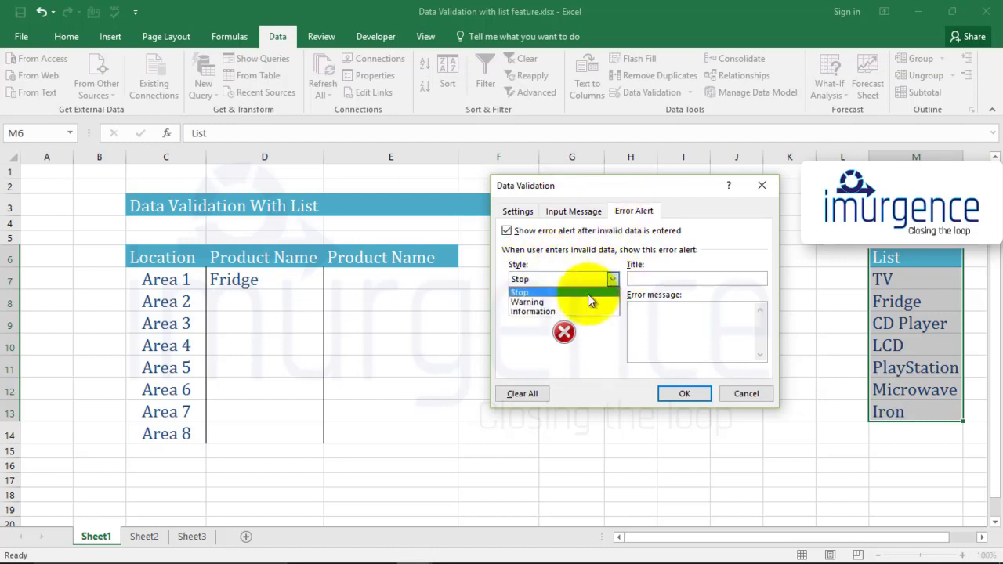
click(604, 302)
click(613, 281)
click(589, 311)
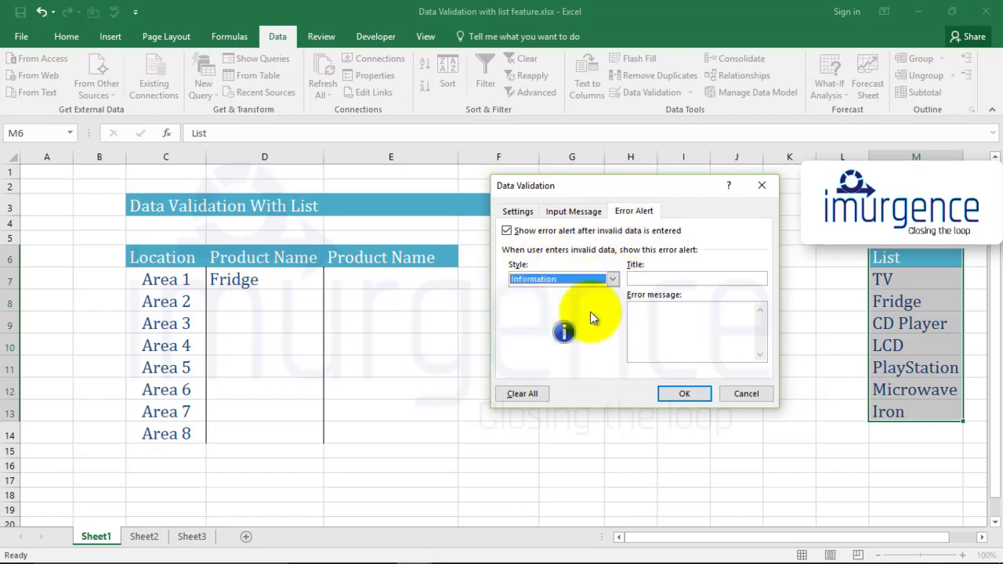
click(613, 281)
click(575, 292)
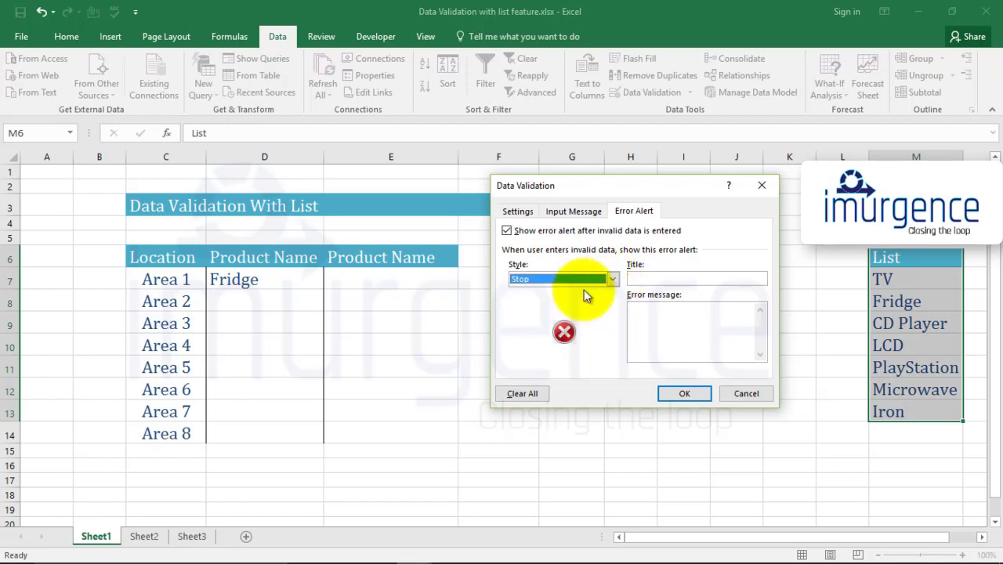
click(653, 280)
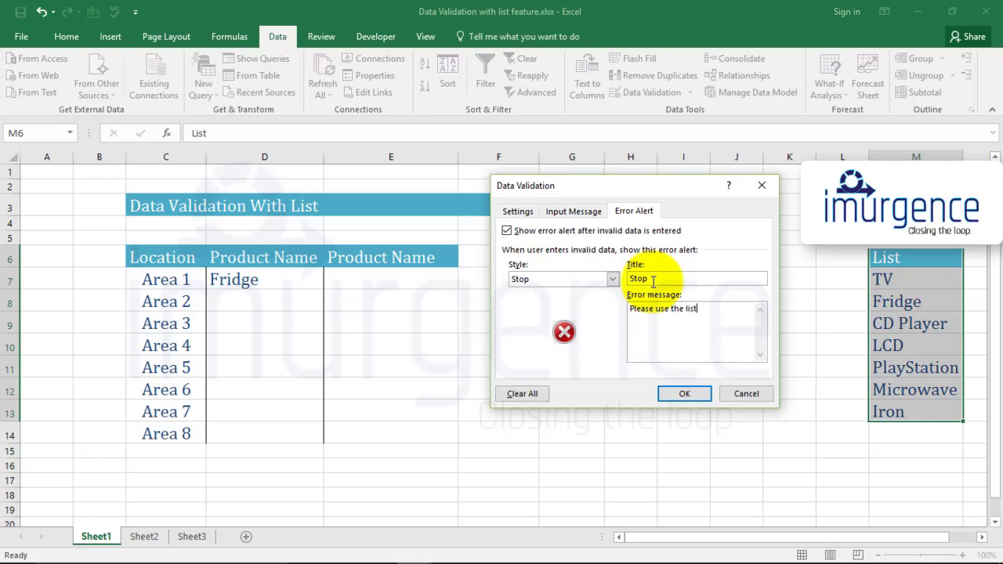
click(690, 396)
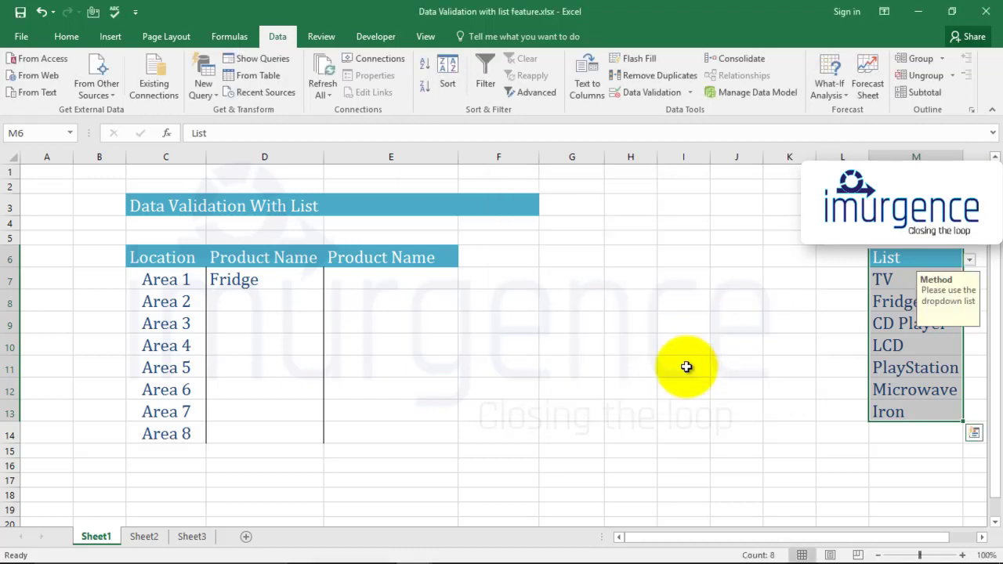
- Check the input message and dropdown list on the List header cell M6
click(652, 298)
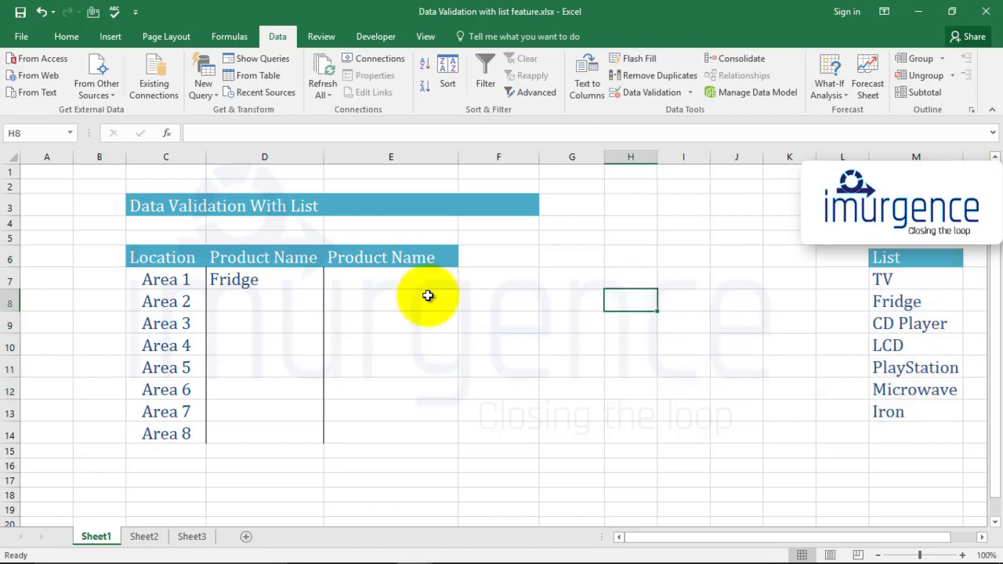
click(401, 282)
click(901, 259)
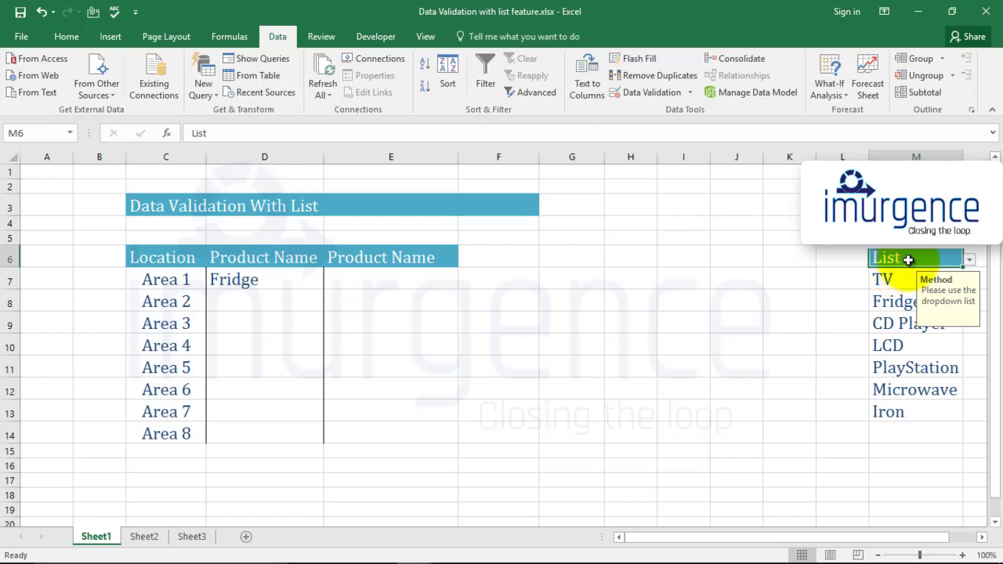
click(970, 260)
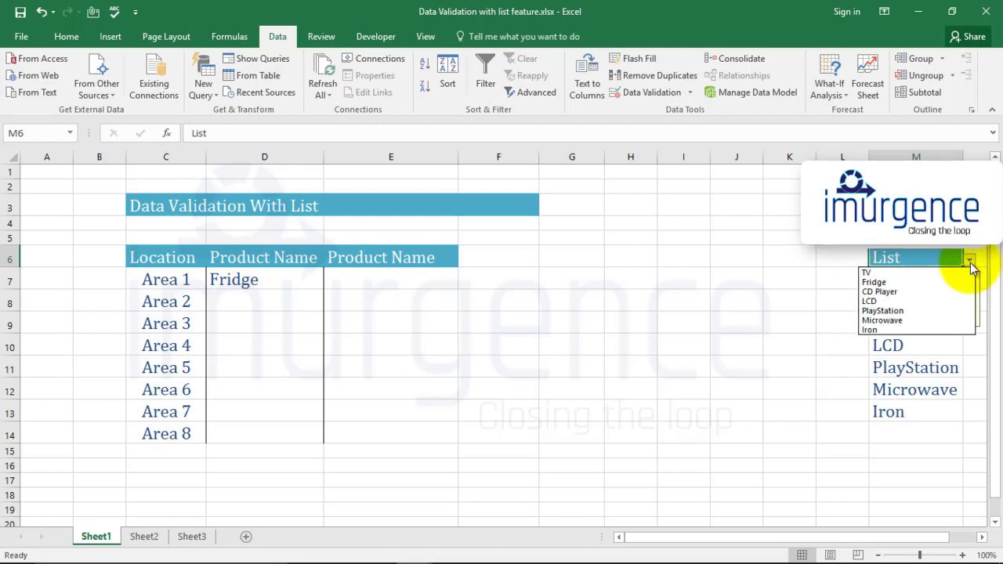
click(970, 265)
click(615, 296)
- Give cell E7 List validation with source $M$7:$M$13
click(405, 272)
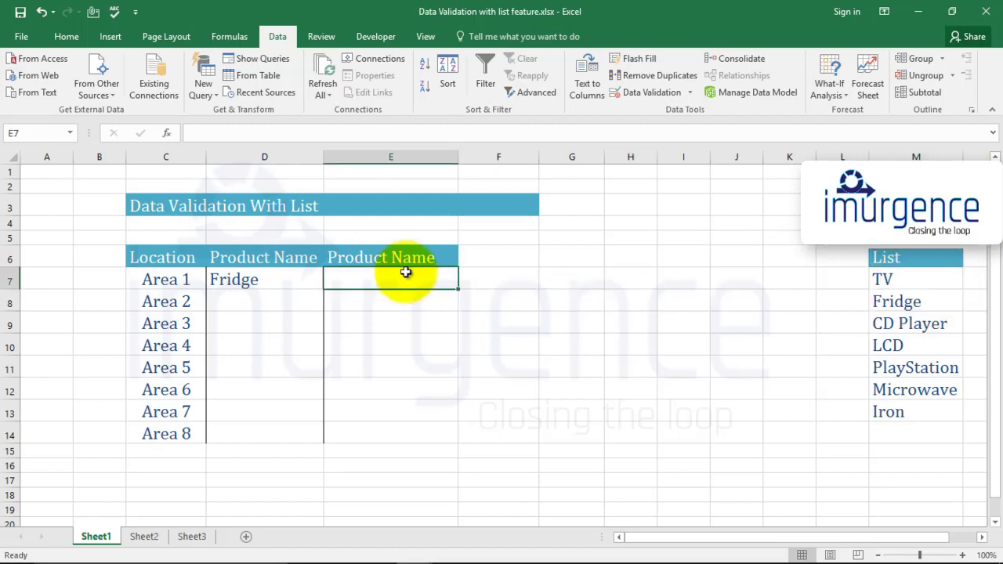
click(641, 94)
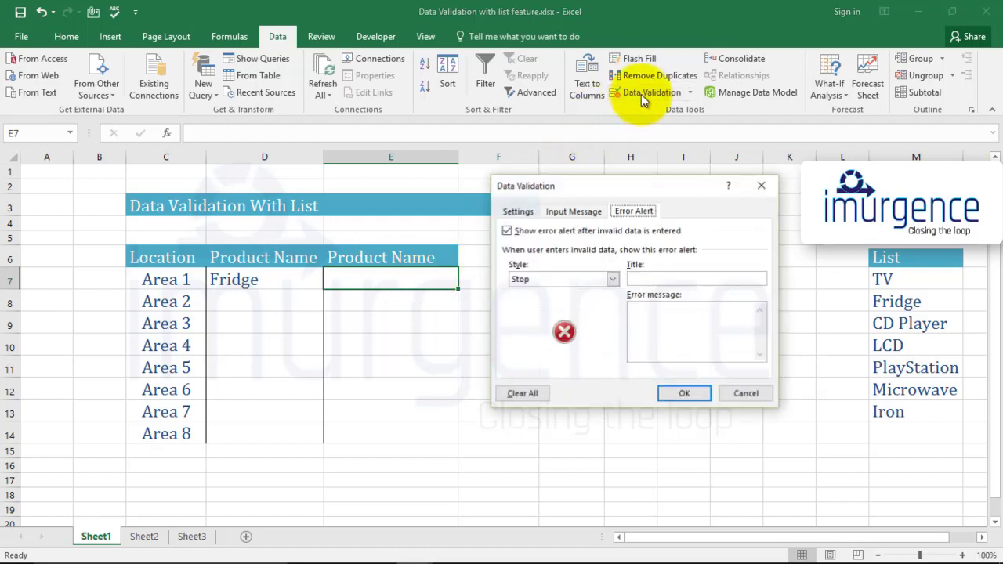
click(517, 210)
click(552, 258)
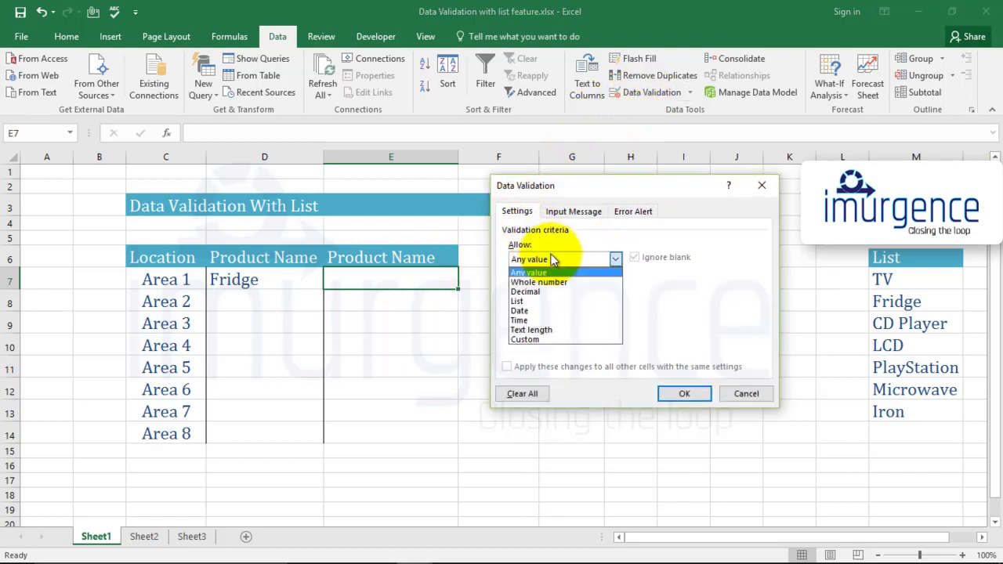
click(531, 304)
click(548, 318)
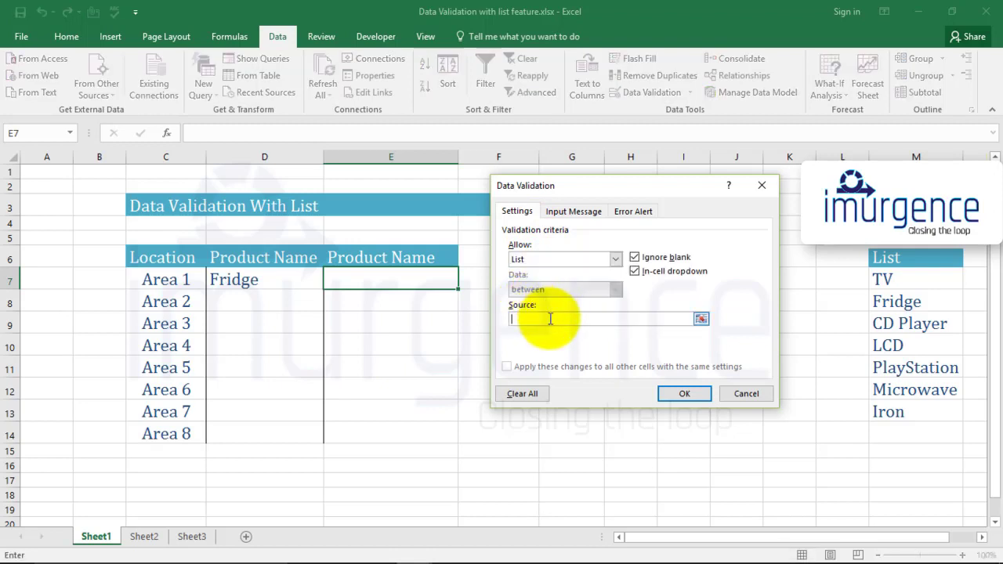
drag(887, 279, 890, 411)
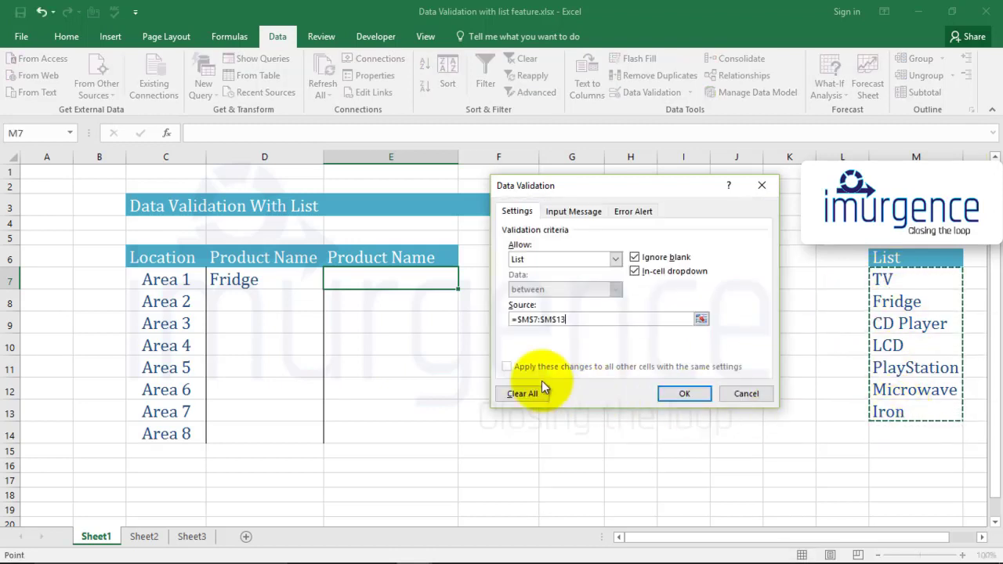
- Add an input message titled method reading "Please use the list" and apply the validation
click(584, 212)
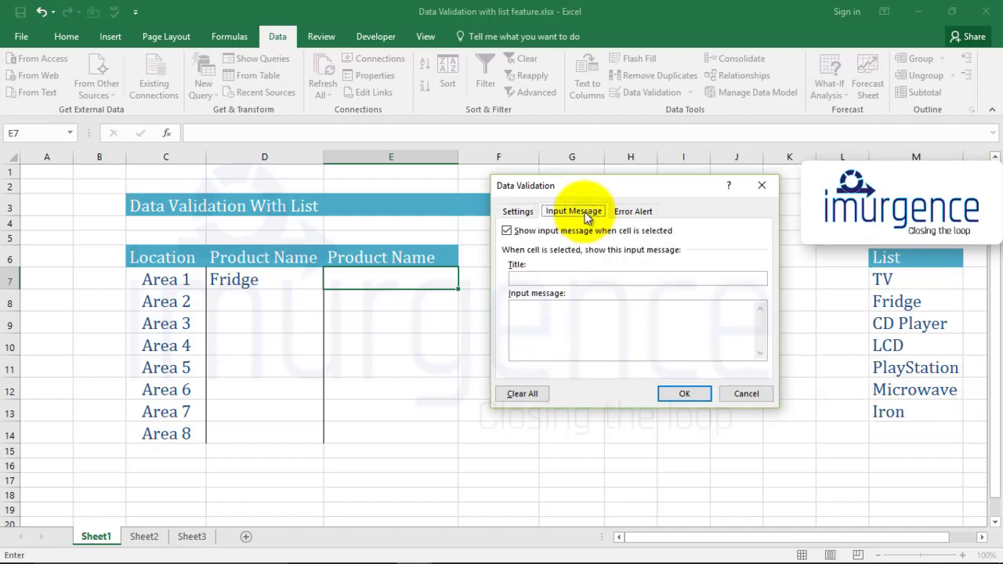
click(564, 278)
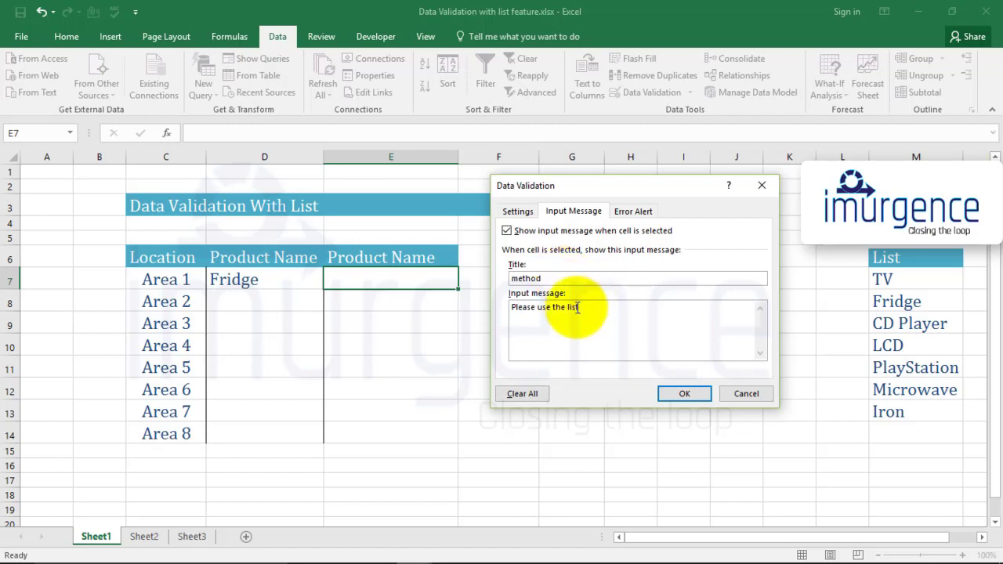
drag(580, 307, 495, 310)
click(692, 394)
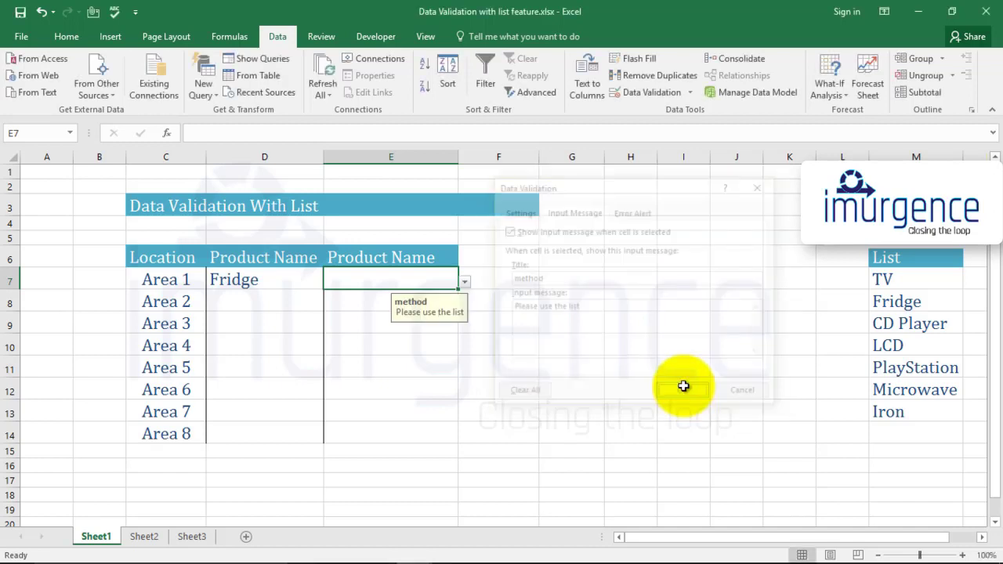
- Choose TV from the dropdown list in E7
click(434, 346)
click(439, 280)
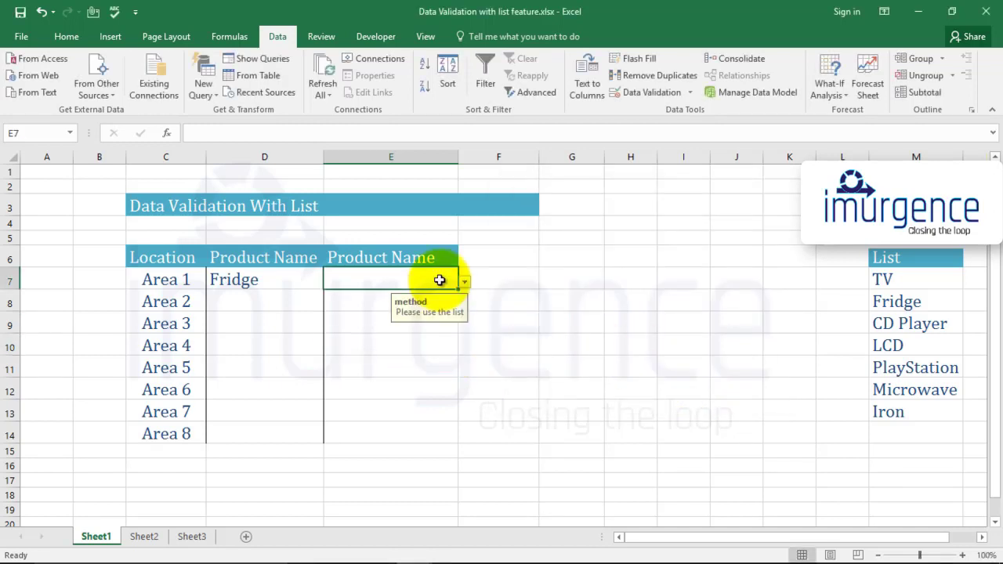
click(465, 282)
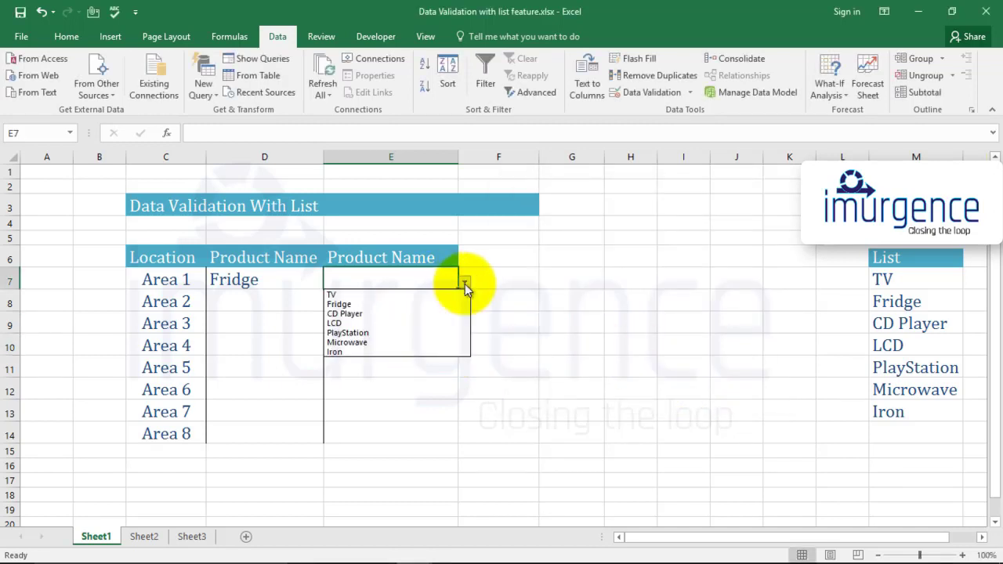
click(417, 295)
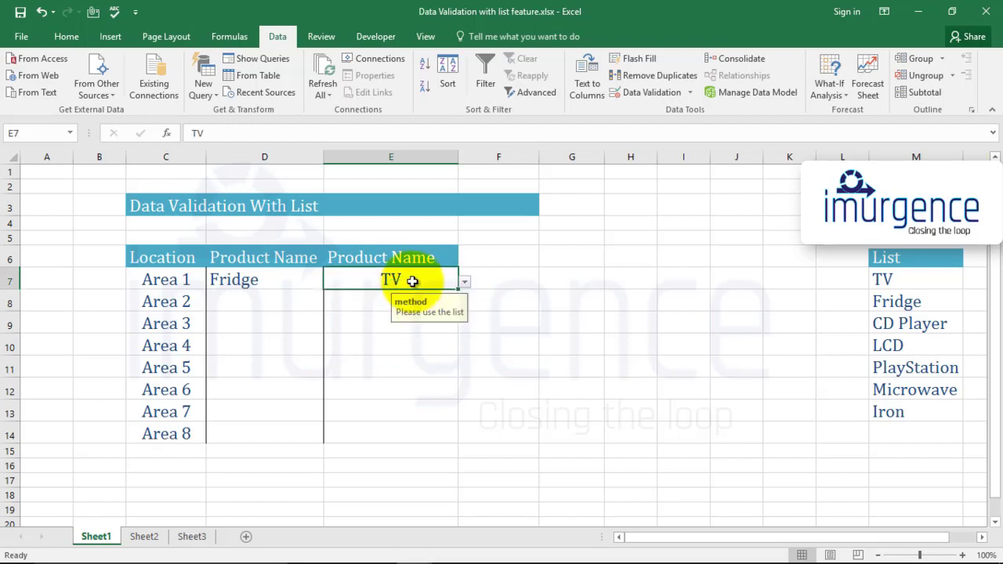
- Copy E7 with its validation and paste it into E8:E14
key(ctrl+c)
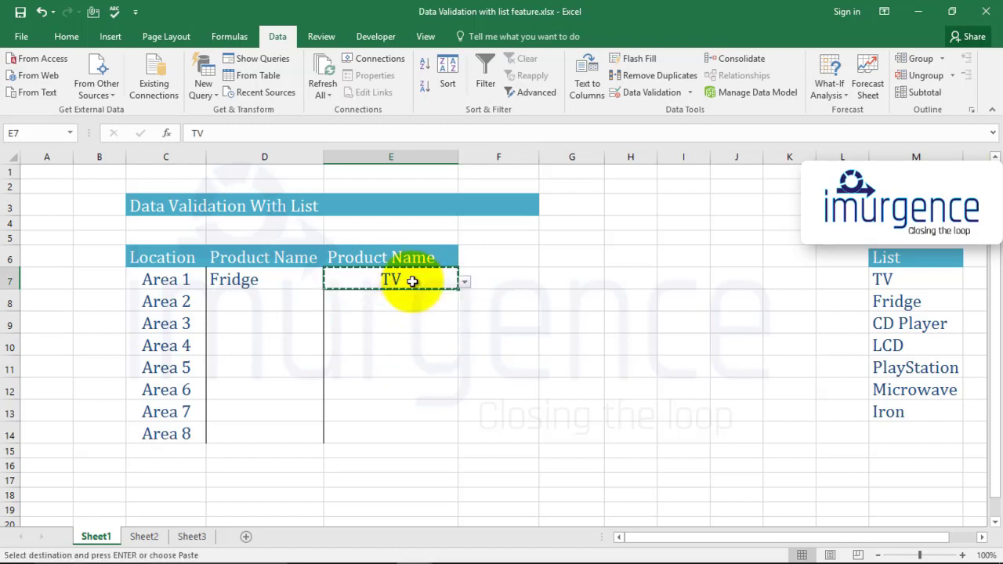
key(Down)
key(shift+Down)
key(shift+Down)
key(shift+Down)
key(shift+Down)
key(shift+Down)
key(shift+Down)
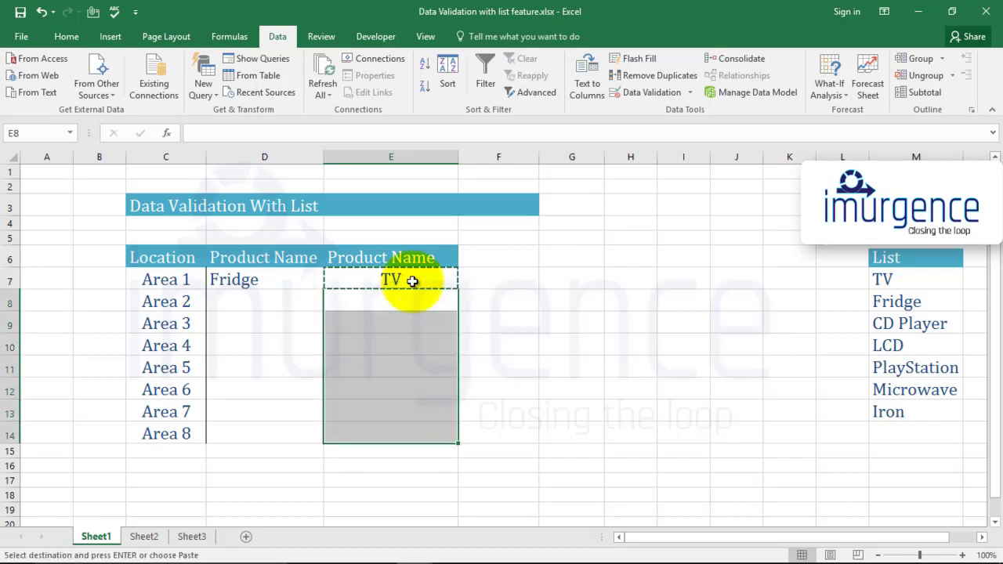
key(ctrl+v)
key(Right)
key(Right)
key(Escape)
- Clear the contents of E8:E14 while keeping their validation
key(Left)
key(Left)
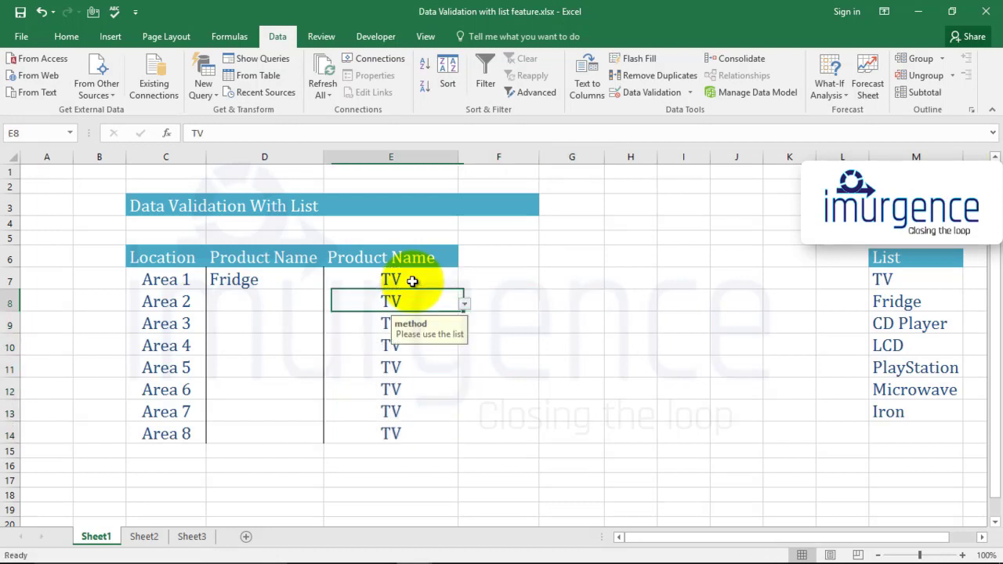
key(Down)
key(Down)
drag(413, 302, 420, 423)
key(Delete)
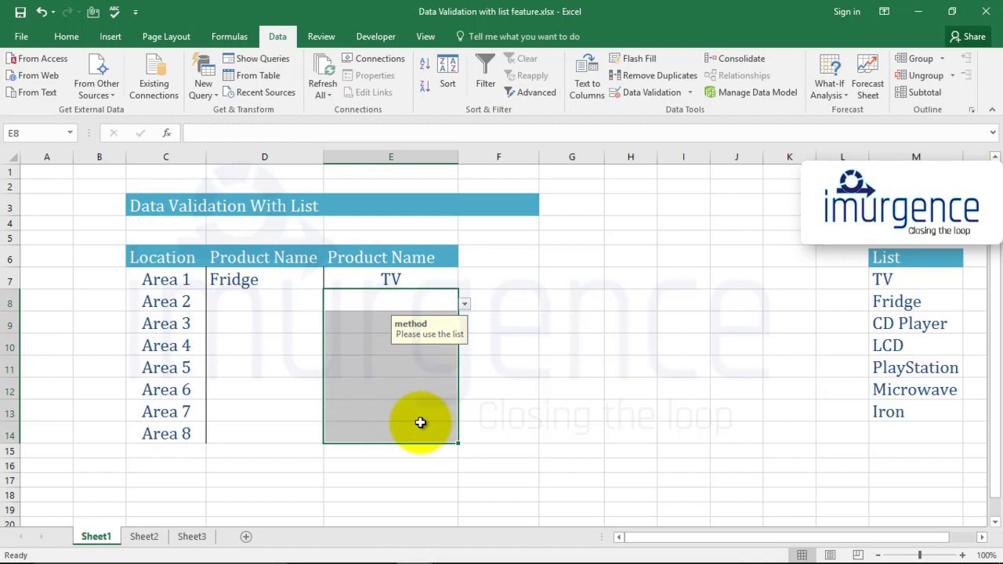
- Choose PlayStation from the dropdown list in E8
click(543, 389)
click(444, 301)
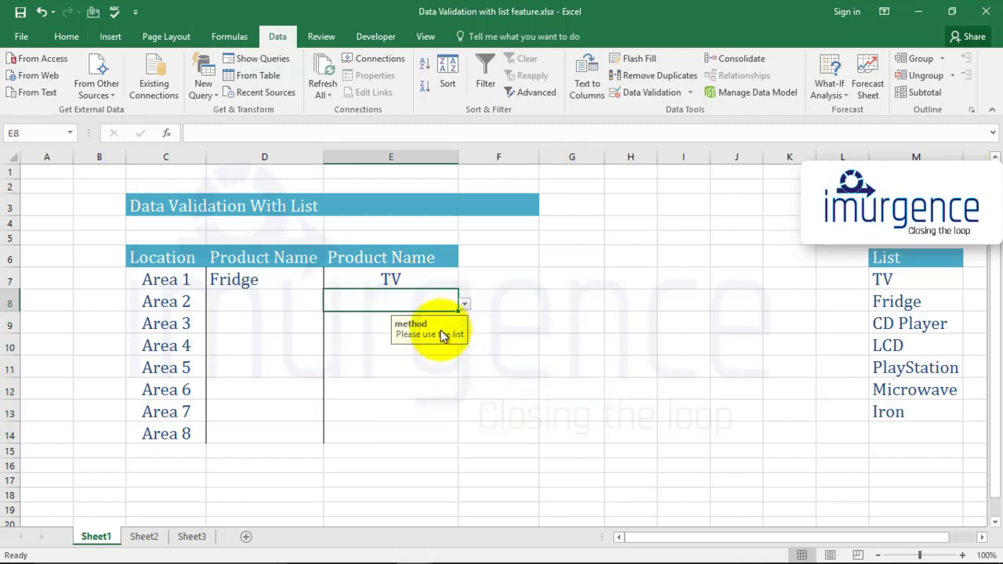
click(434, 345)
click(446, 412)
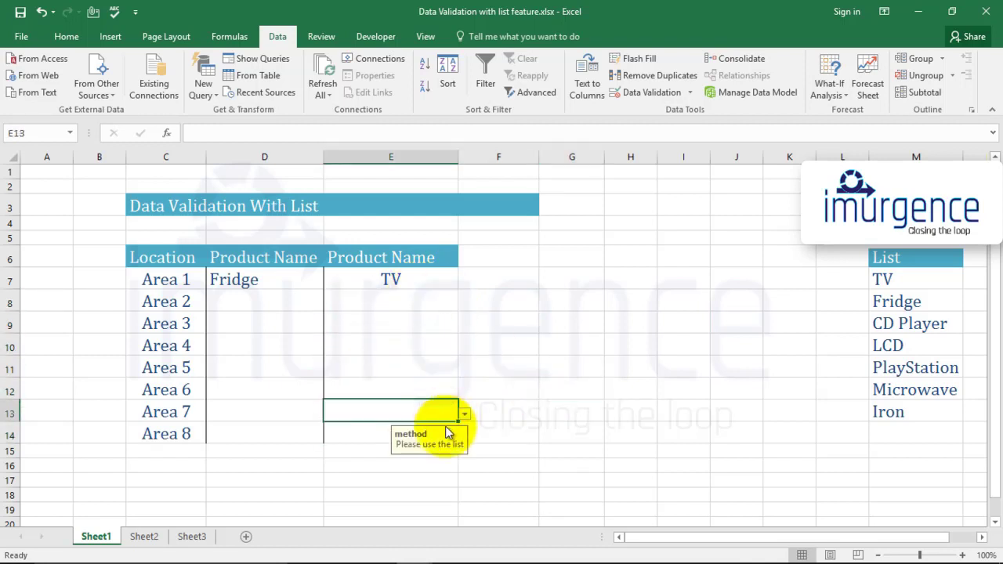
click(440, 306)
click(464, 303)
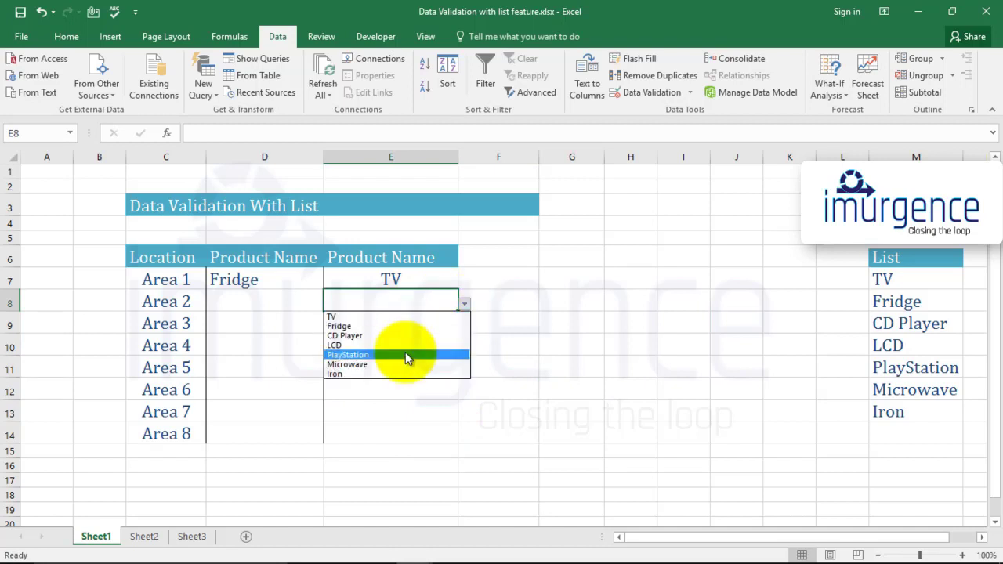
click(405, 355)
- Try to enter Card in E9 and cancel the rejected entry
click(373, 351)
click(367, 324)
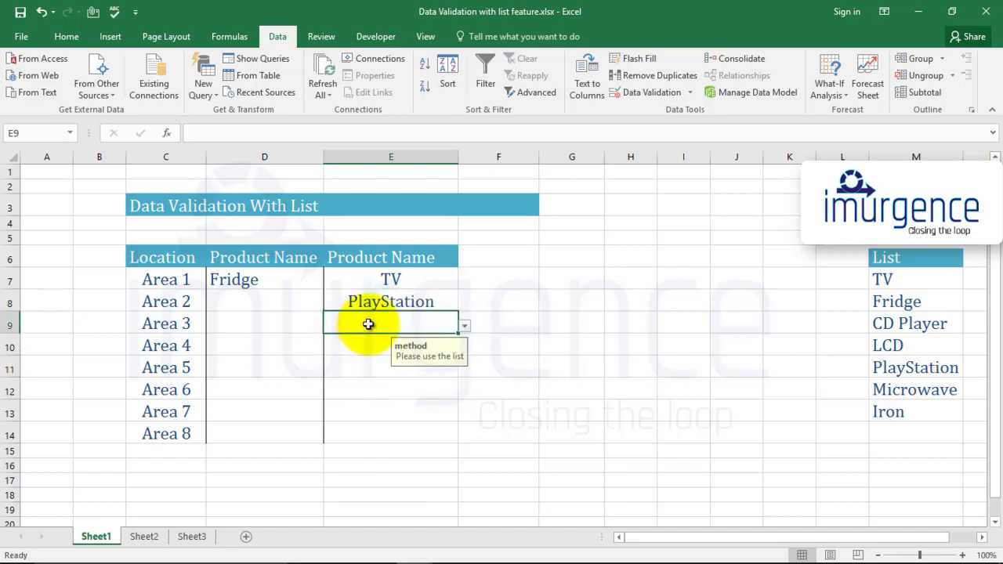
text(Card)
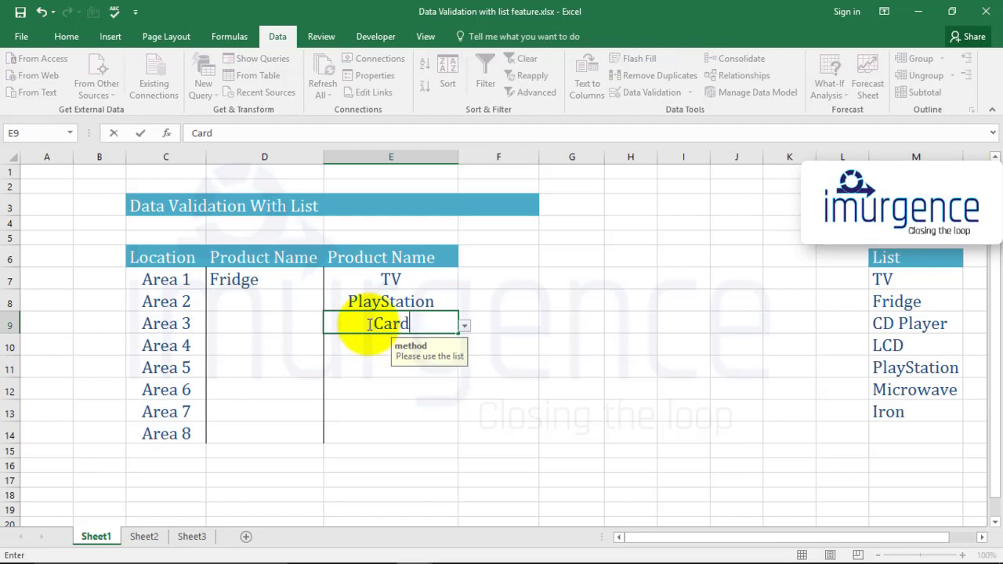
key(Return)
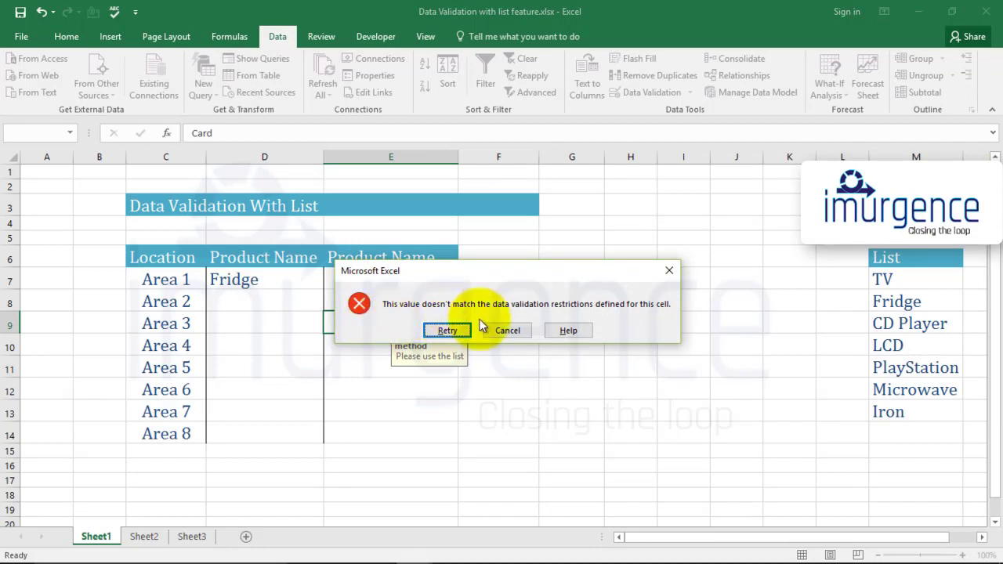
click(504, 330)
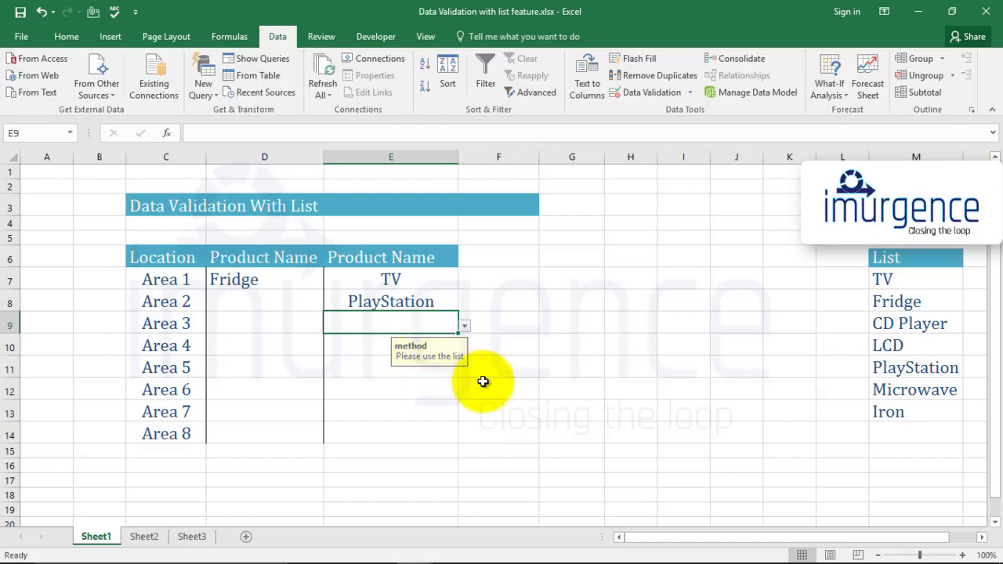
- Try to type List into the validated M6 header cell and close the rejected entry
click(903, 263)
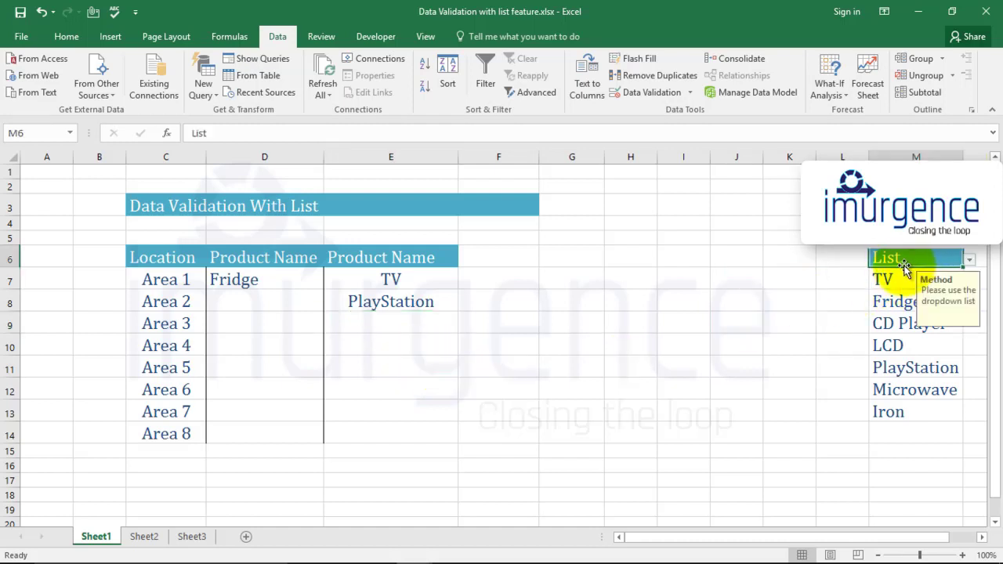
click(970, 260)
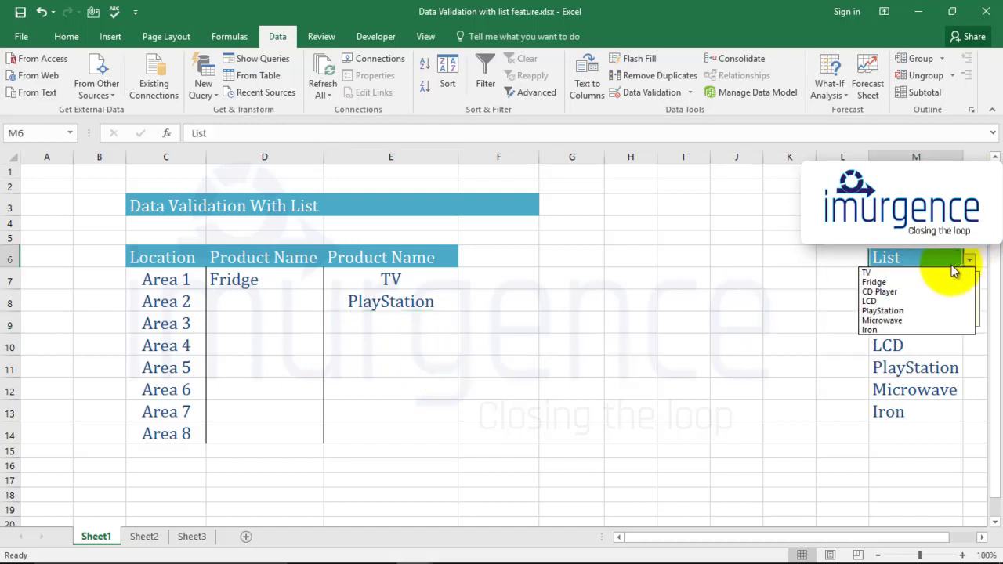
click(921, 253)
text(Li)
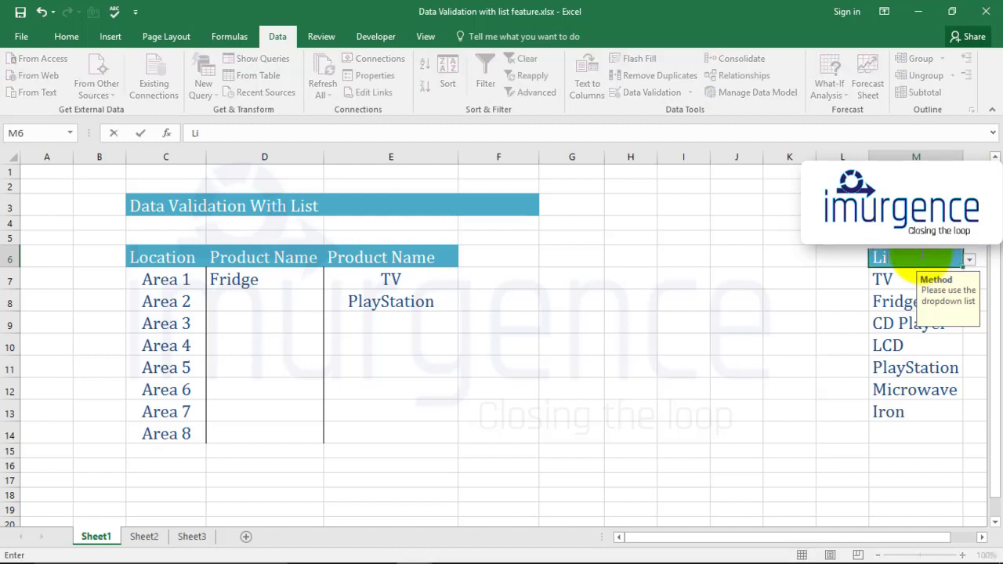
text(st)
key(Return)
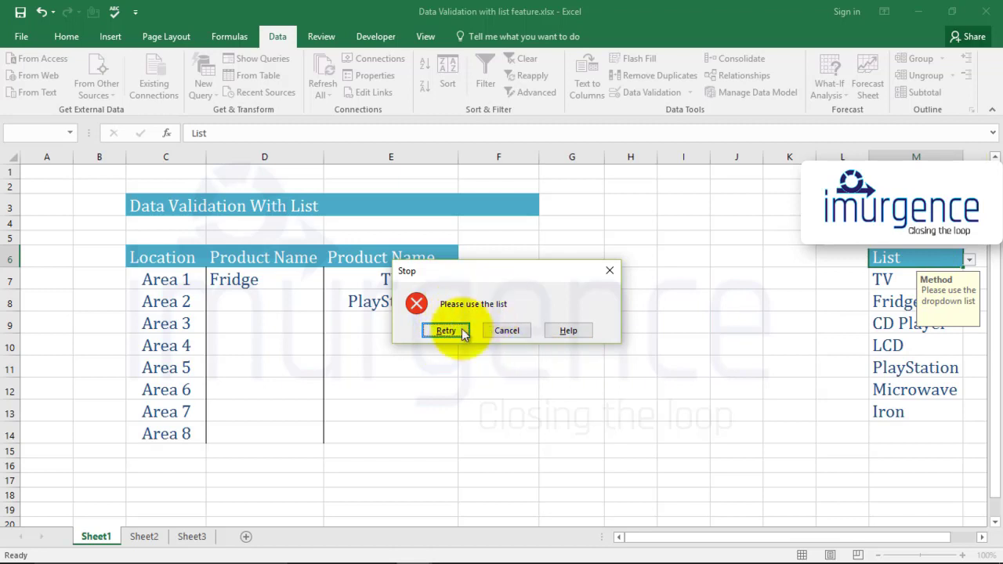
click(609, 272)
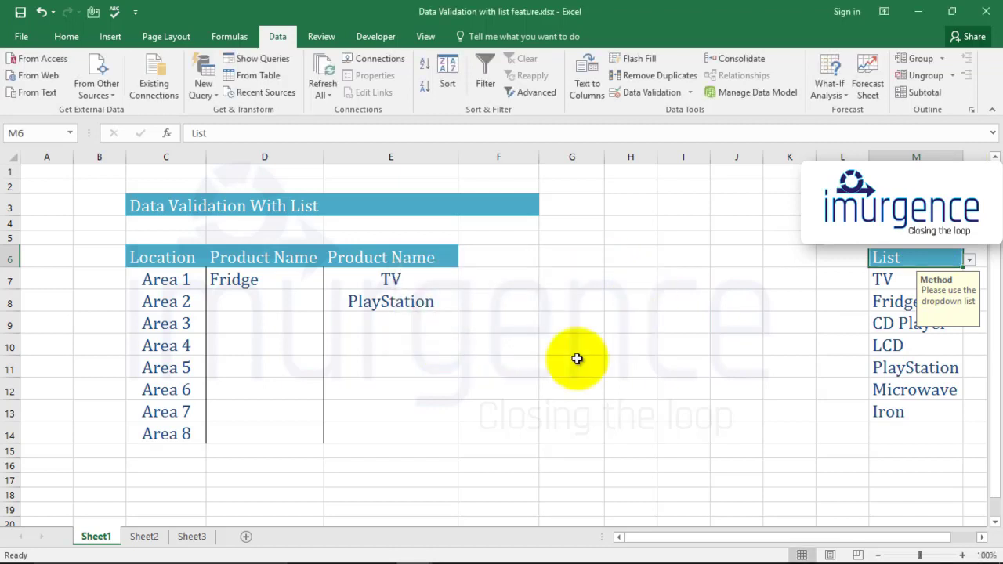
click(494, 386)
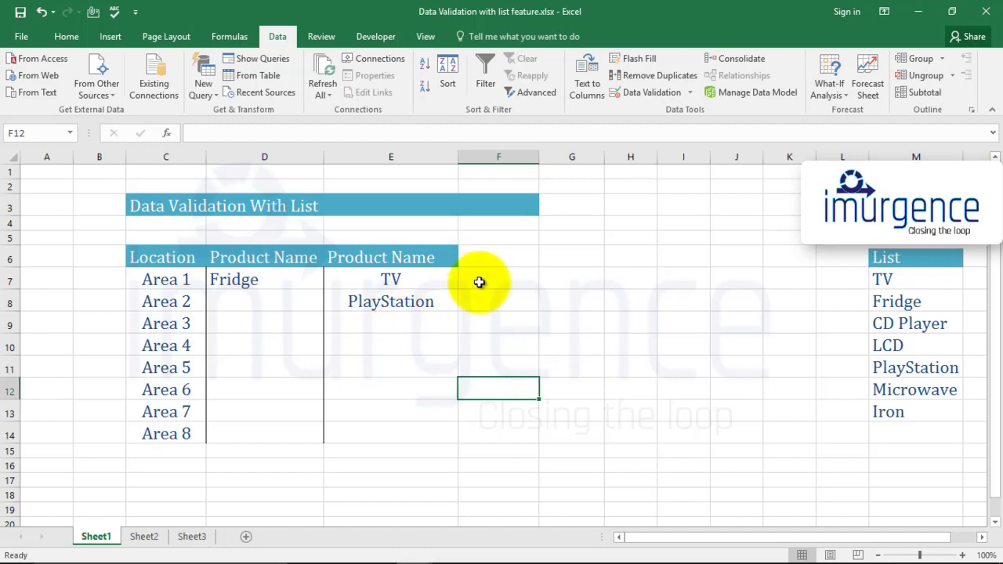
drag(513, 280, 531, 421)
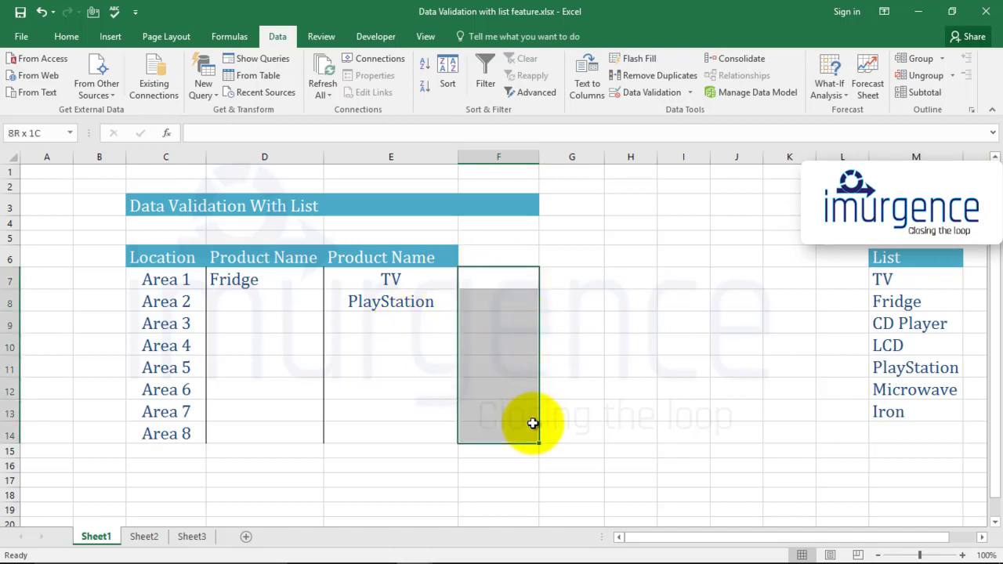
click(415, 433)
click(273, 280)
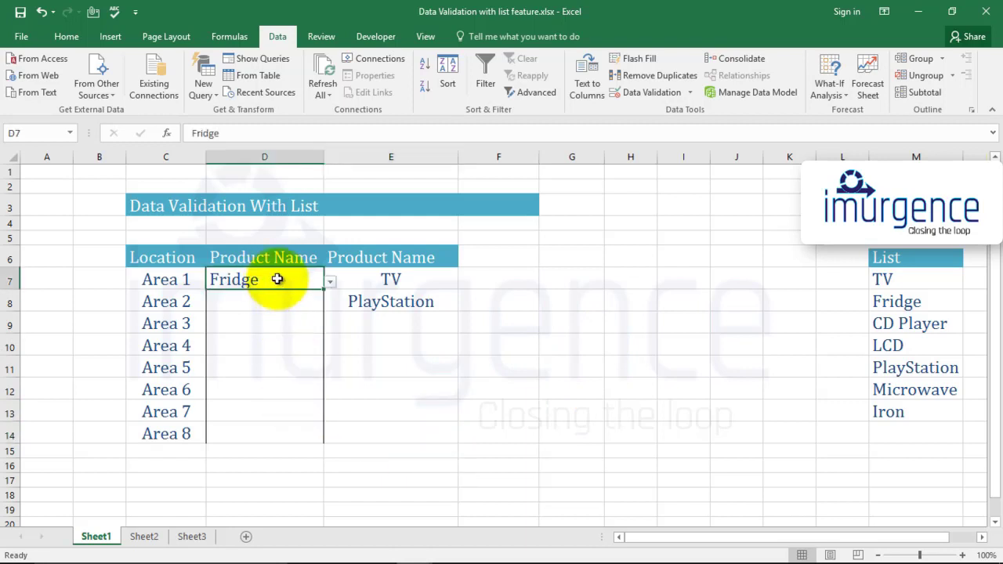
- Clear all data validation from the product name cells D7:D14
drag(277, 277, 287, 436)
click(267, 365)
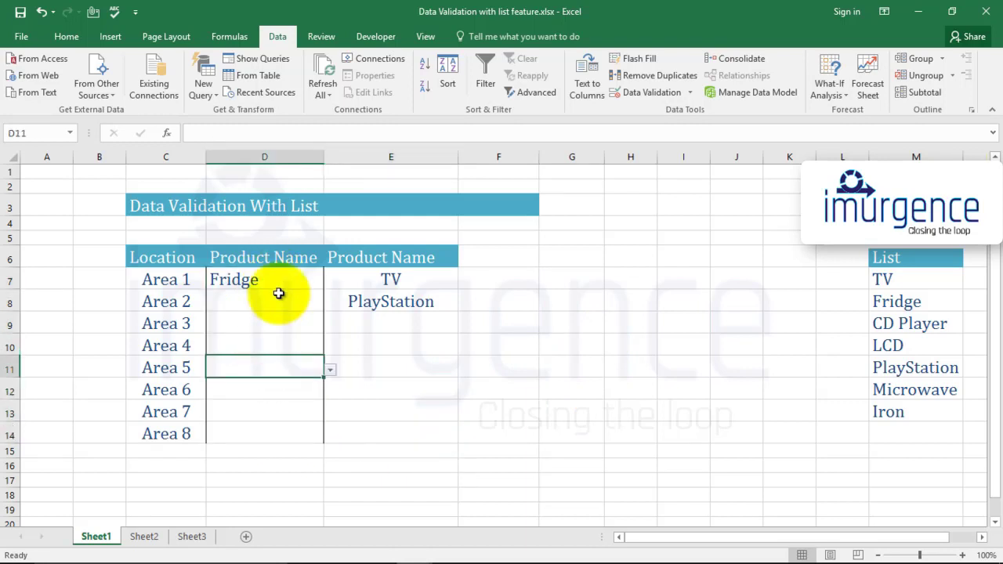
drag(277, 284, 289, 438)
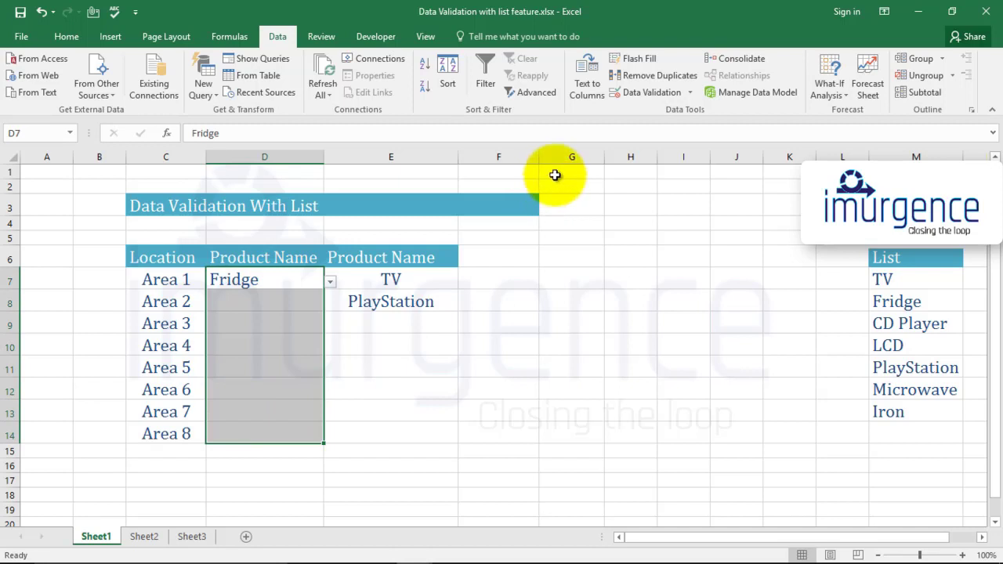
click(646, 92)
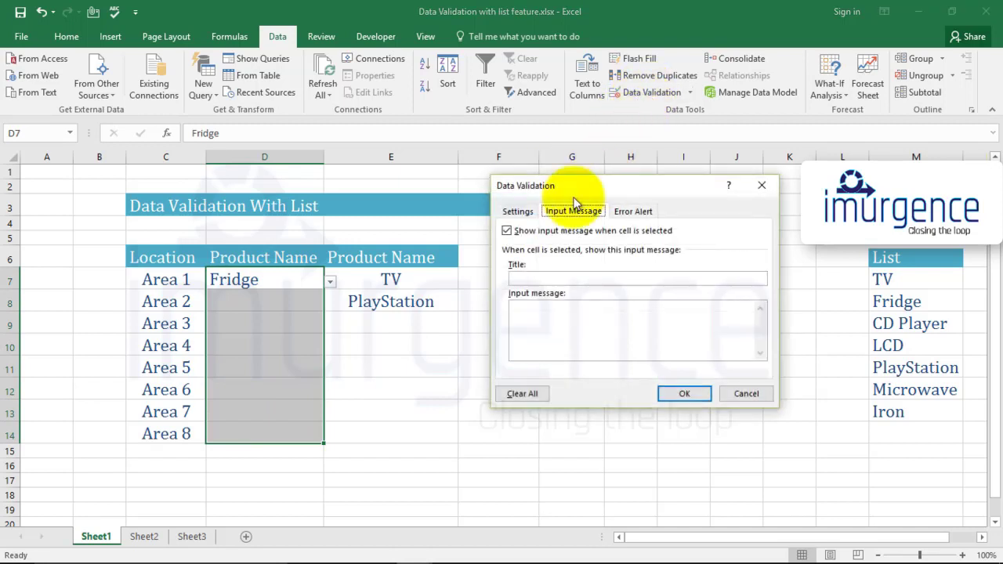
click(524, 212)
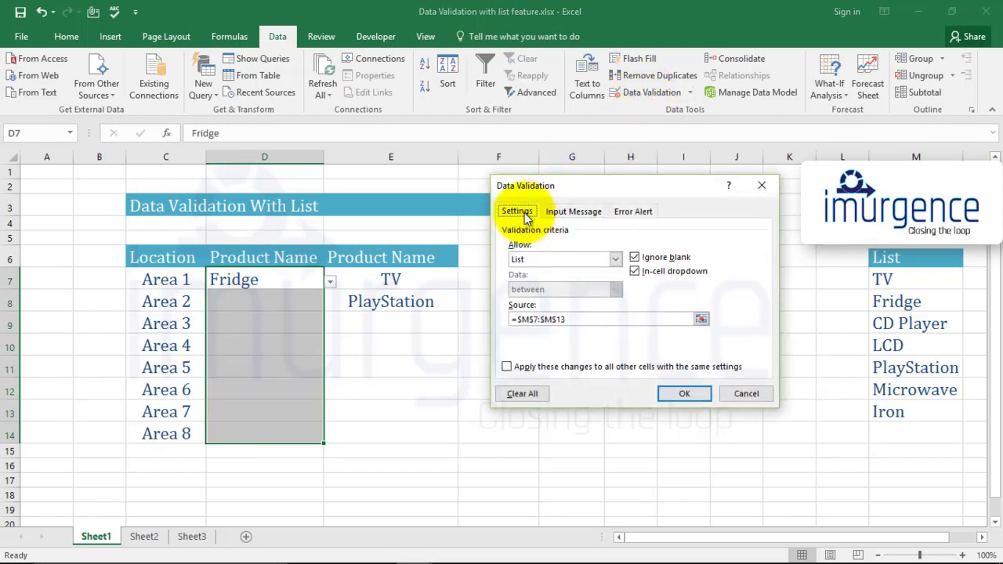
click(521, 395)
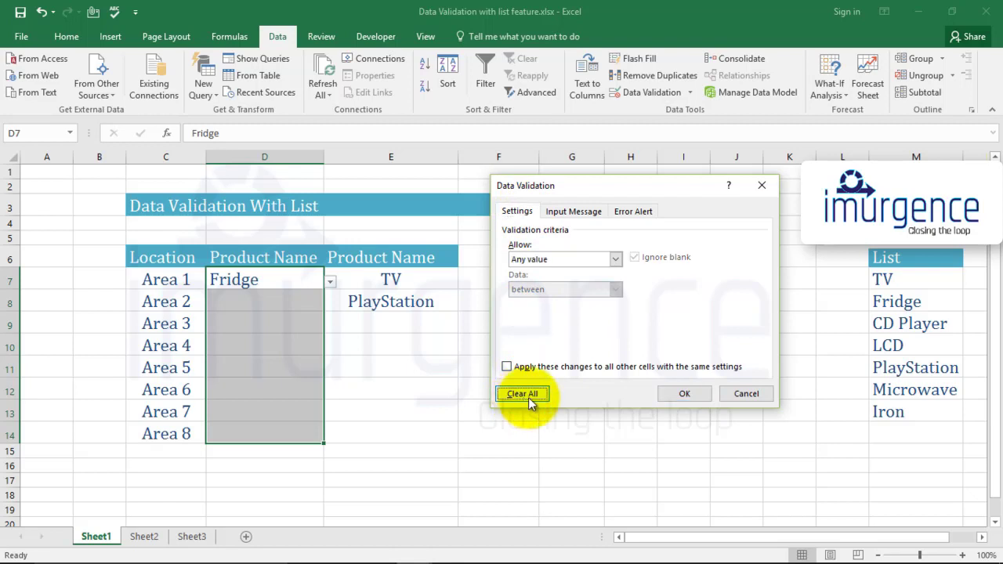
click(684, 393)
- Clear the Fridge entry from D7
click(301, 325)
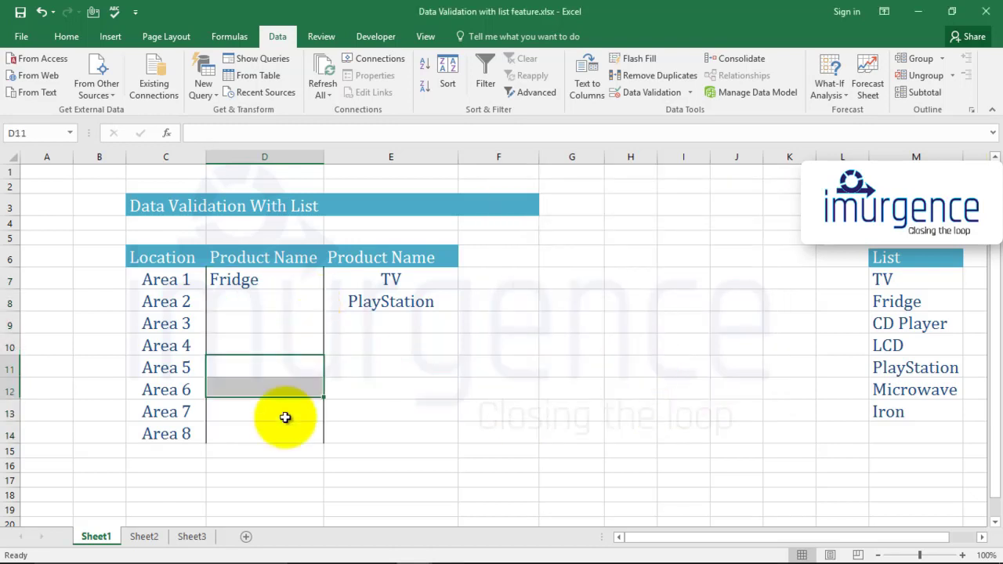
click(306, 279)
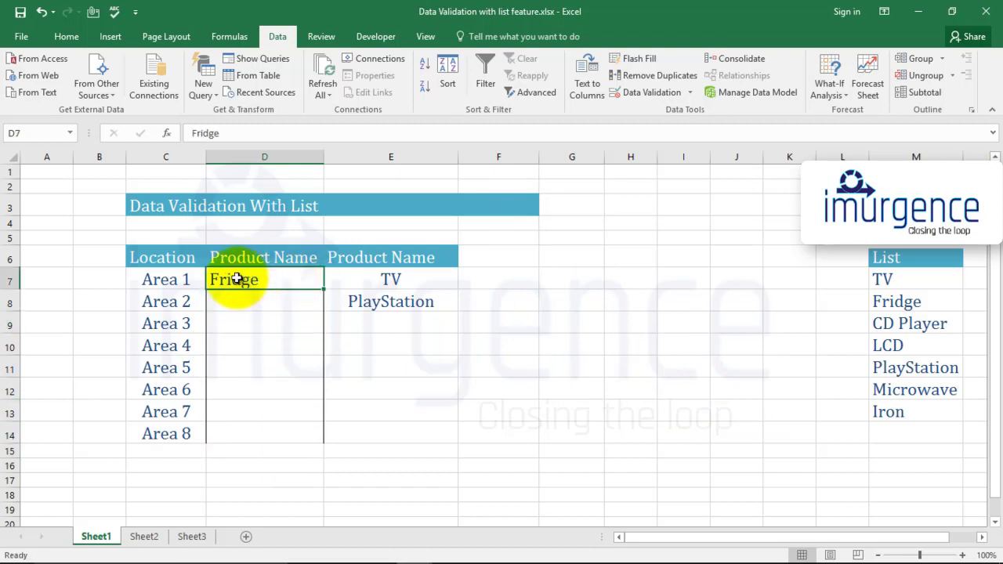
click(274, 338)
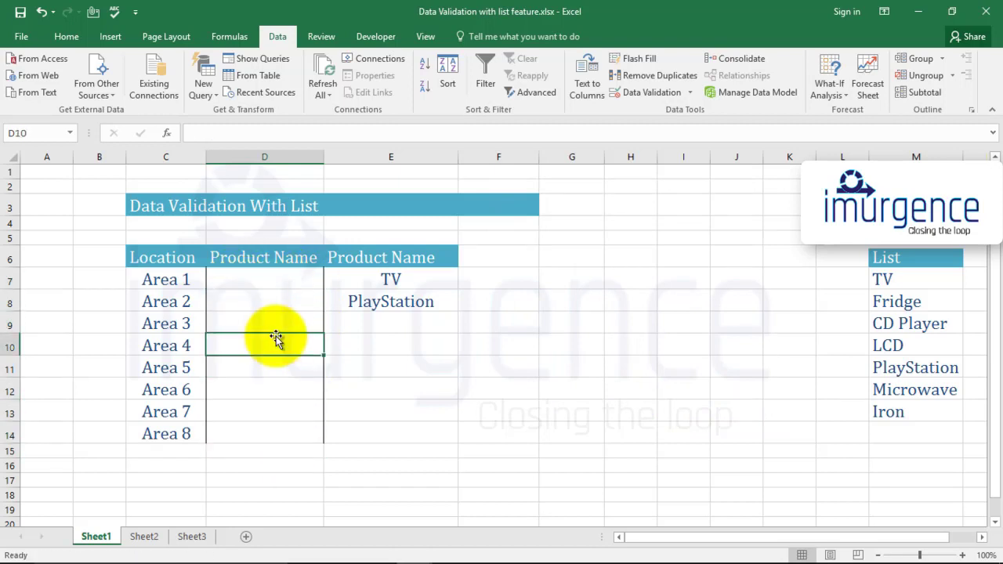
key(Down)
key(Down)
key(Right)
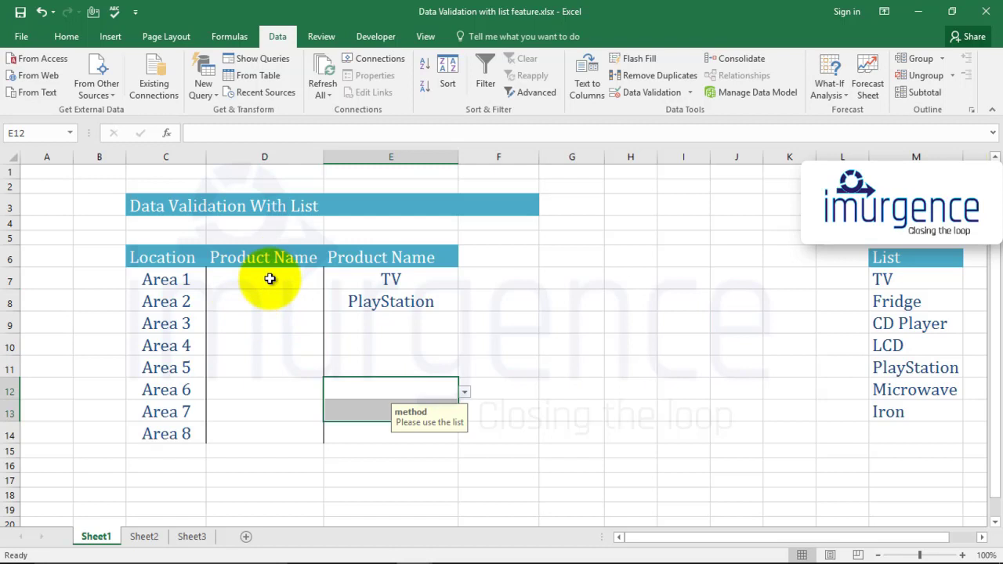
- Open data validation for D7:D14, extend it to all selected cells, and set Allow to List
drag(270, 279, 276, 434)
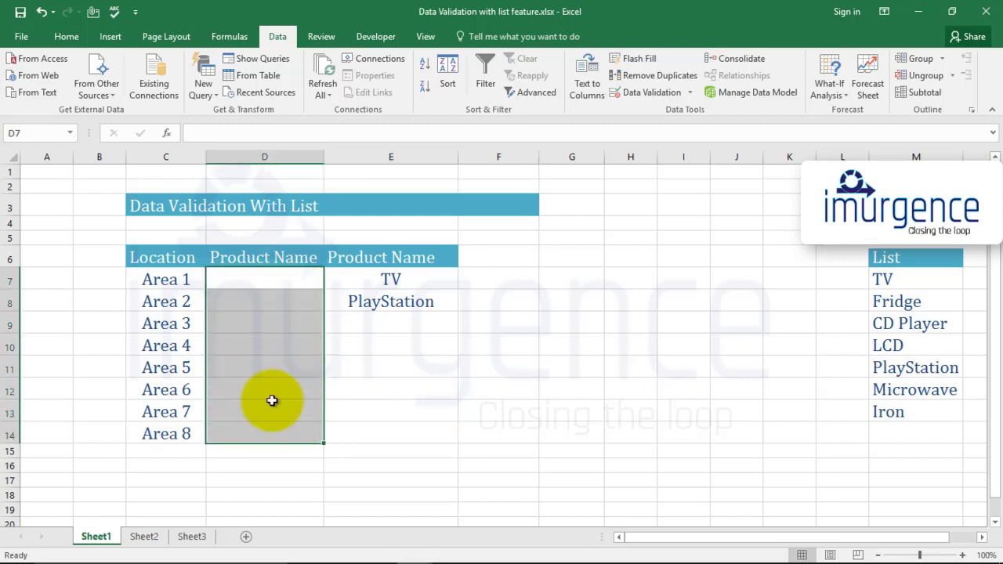
click(634, 93)
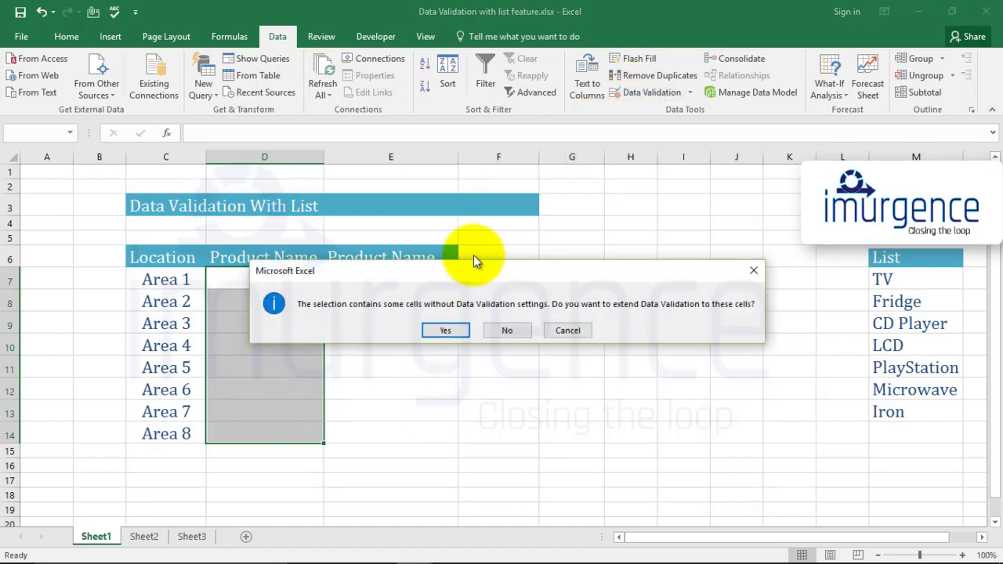
click(445, 332)
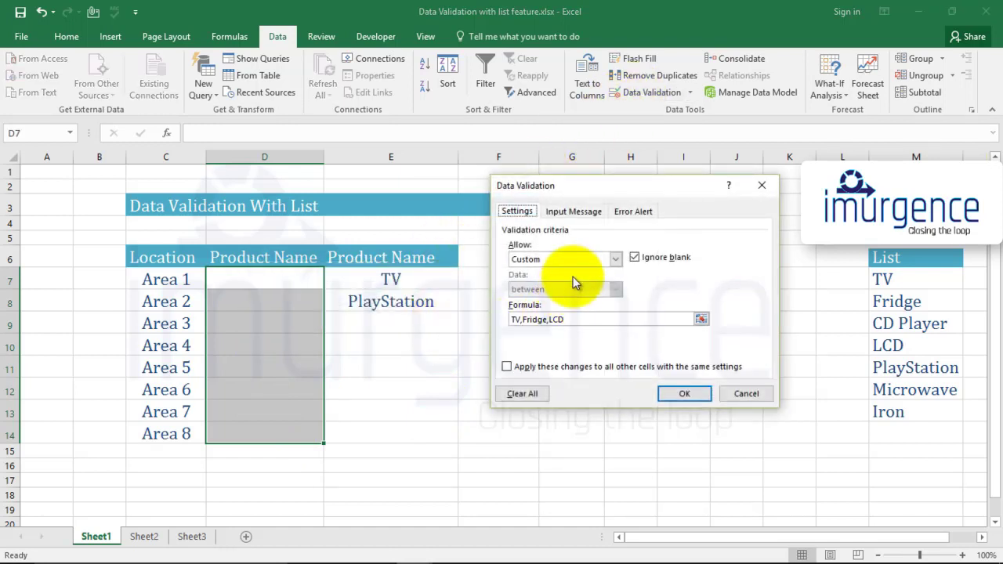
click(618, 261)
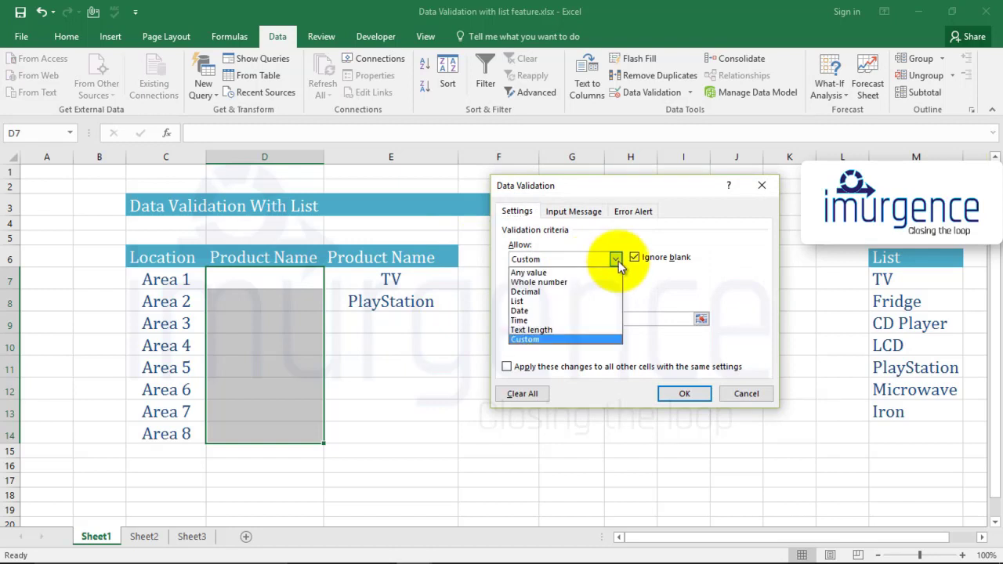
click(553, 300)
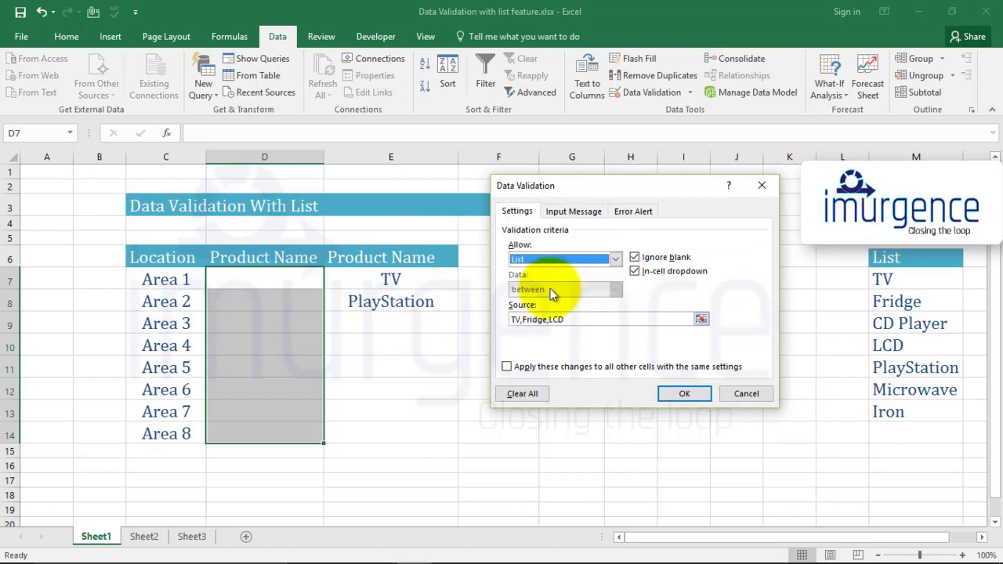
- Replace the list source with TV,LCD,Iron and confirm the validation
drag(568, 319, 497, 318)
key(Delete)
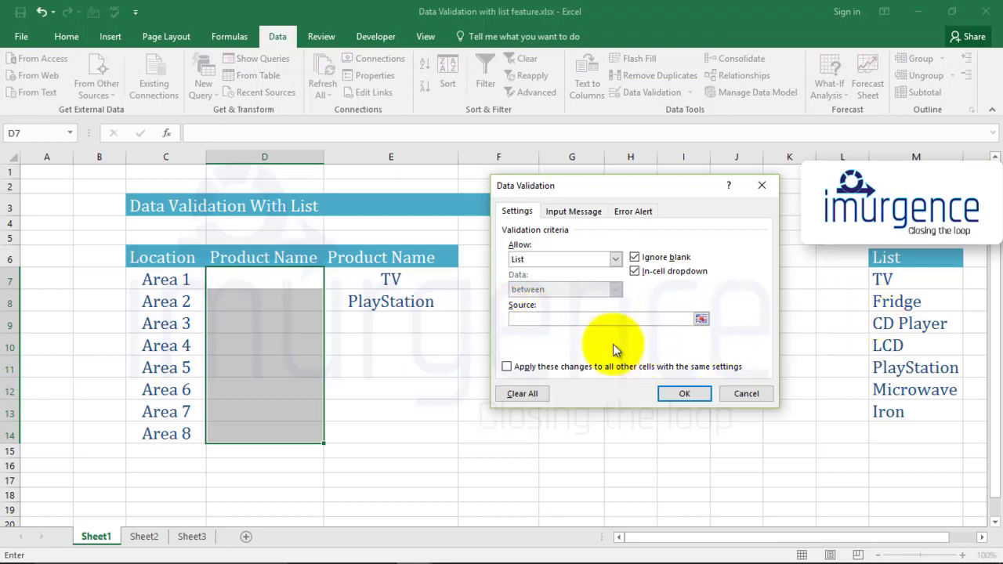
text(Tv)
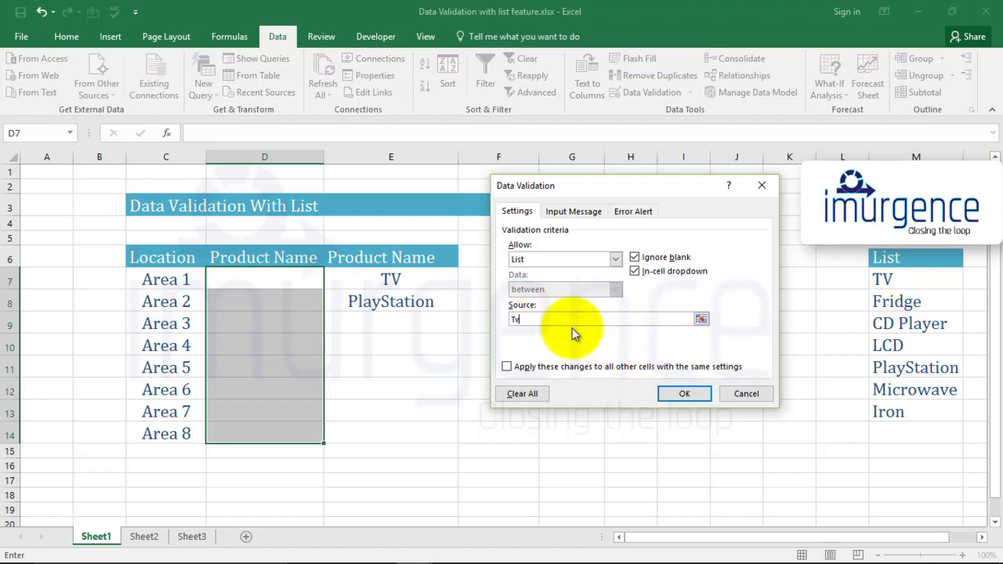
key(BackSpace)
text(V,LCD,Iron)
click(685, 394)
click(517, 389)
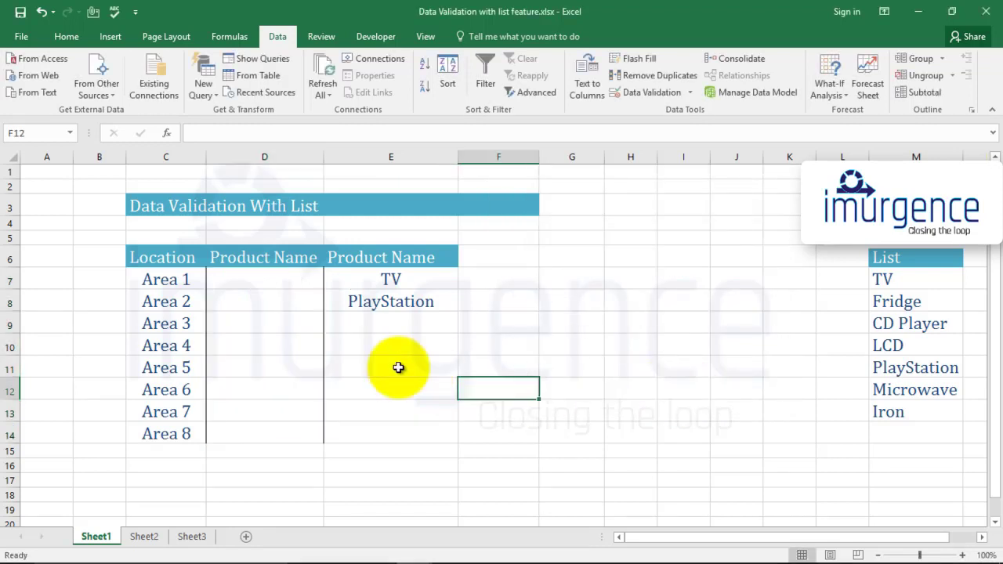
- Choose LCD from the dropdown list in D7
click(292, 278)
click(332, 283)
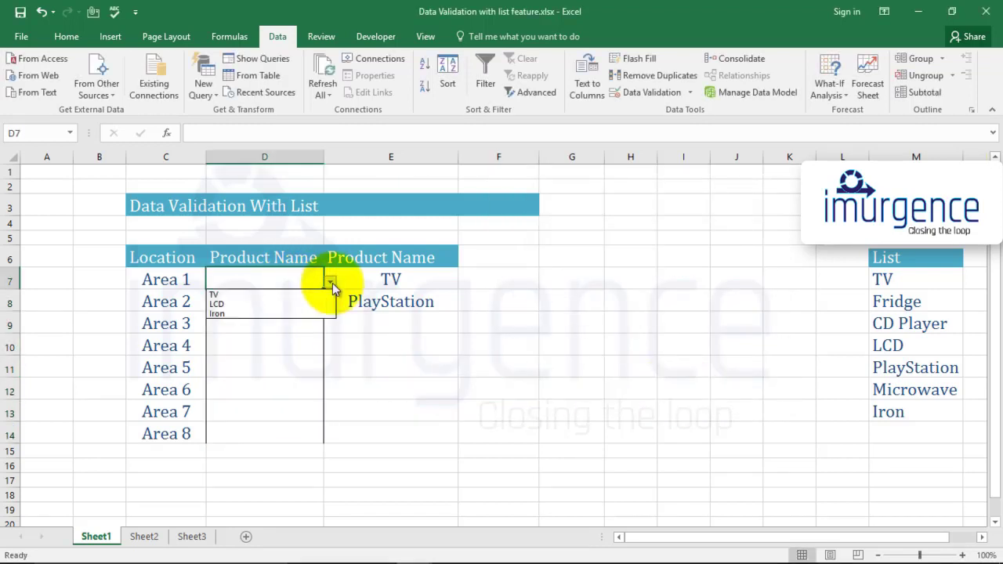
click(308, 299)
- Choose Iron from the dropdown lists in D9 and D13
click(312, 303)
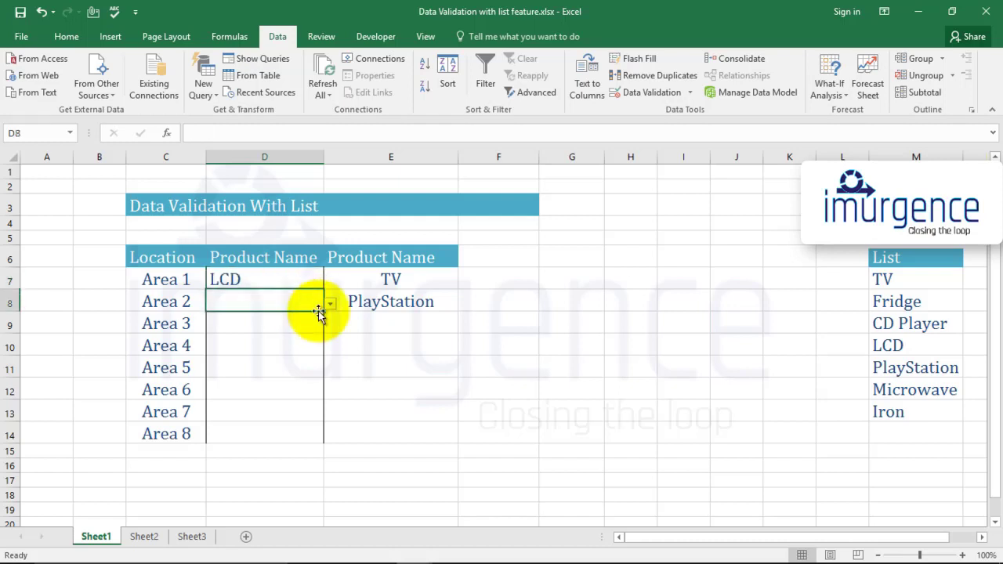
click(330, 304)
click(290, 346)
click(310, 327)
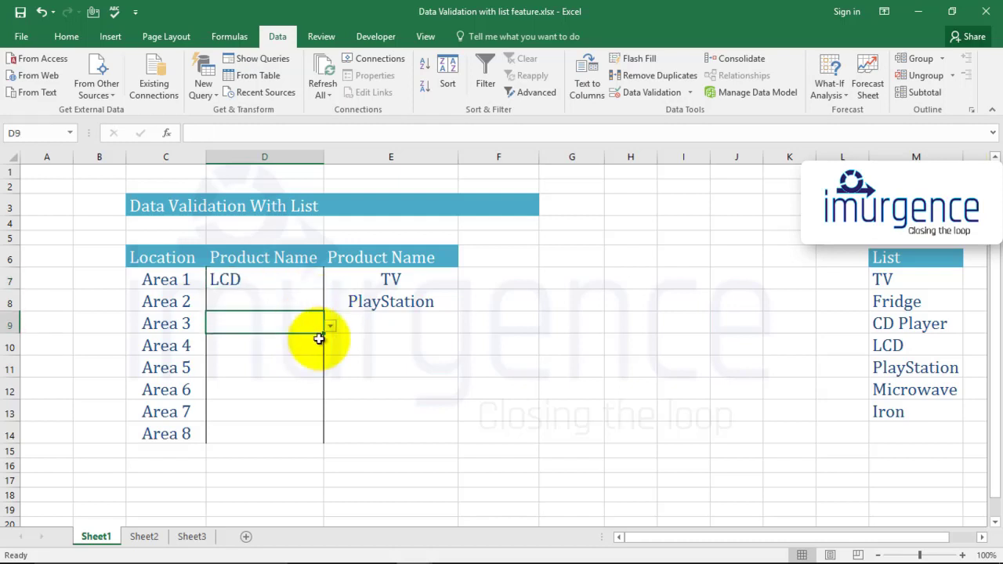
click(331, 326)
click(285, 355)
click(280, 410)
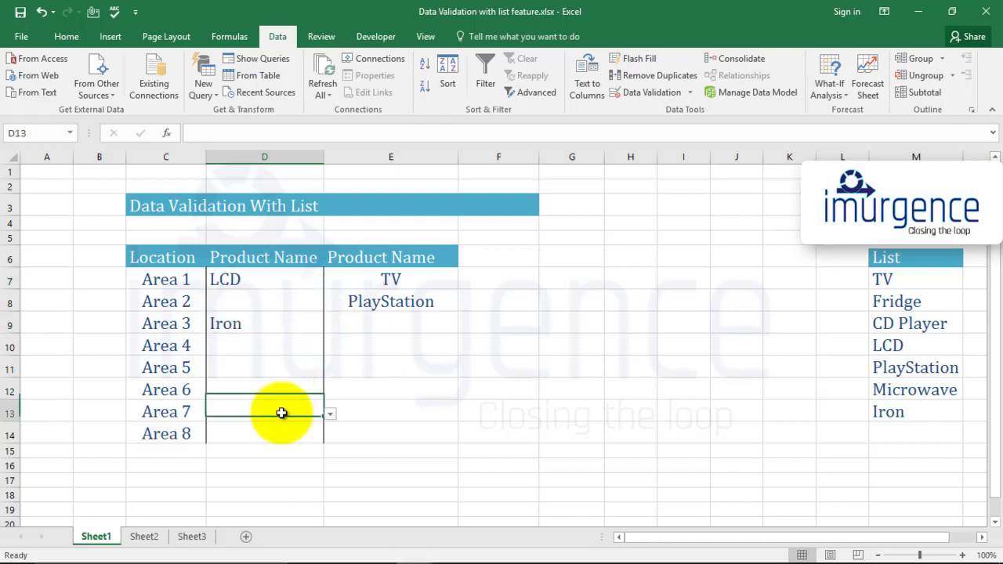
click(330, 414)
click(286, 440)
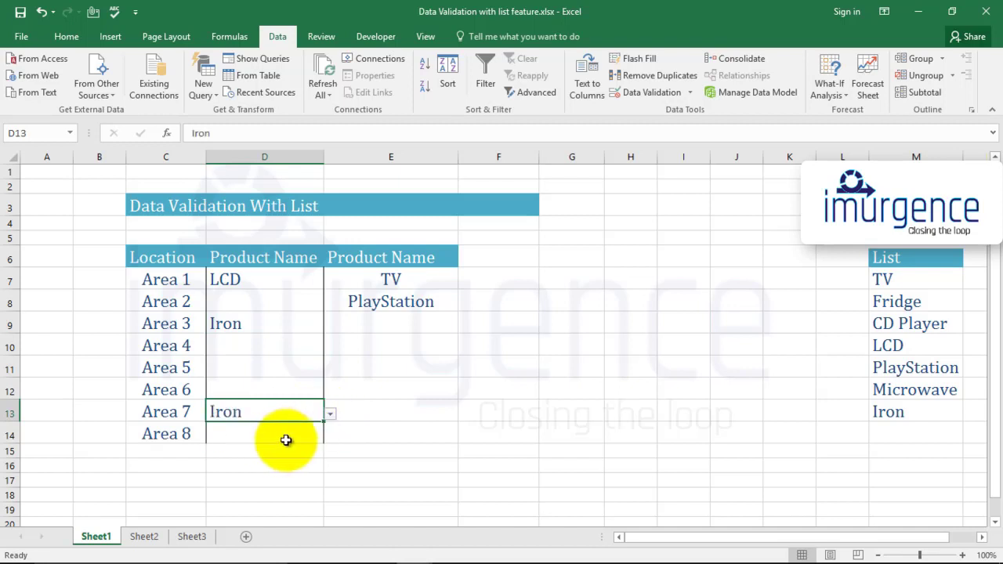
click(278, 366)
click(287, 352)
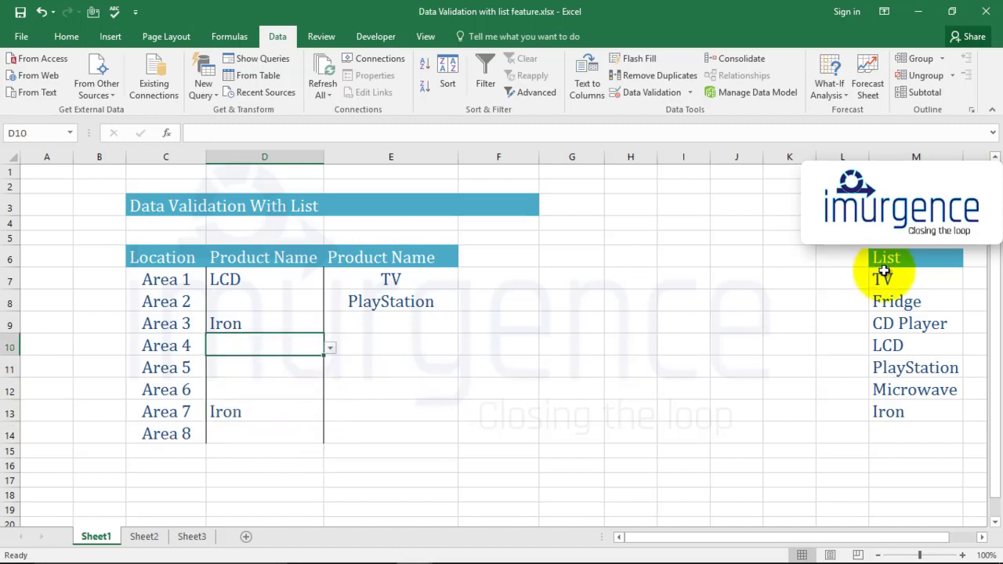
drag(881, 280, 888, 415)
click(259, 280)
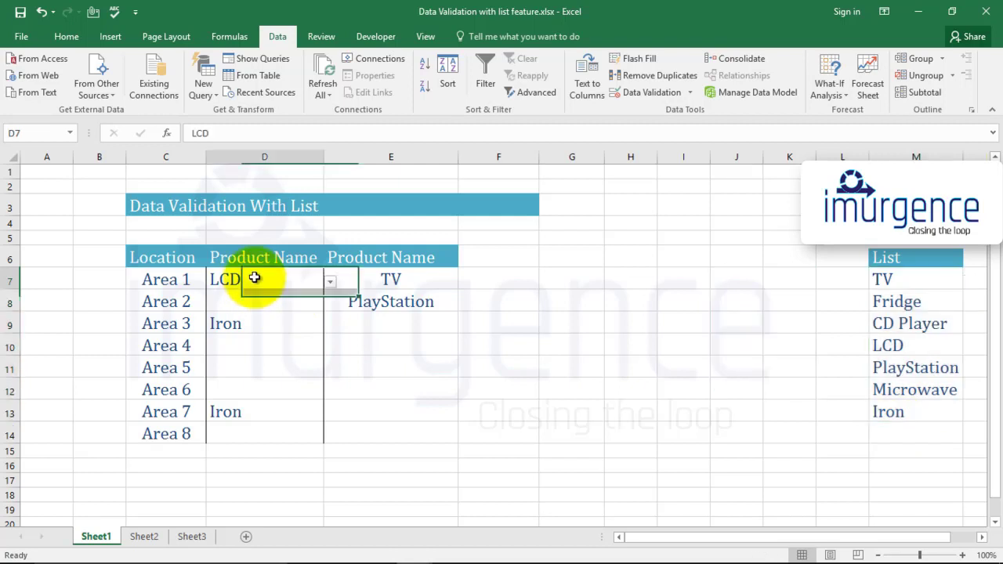